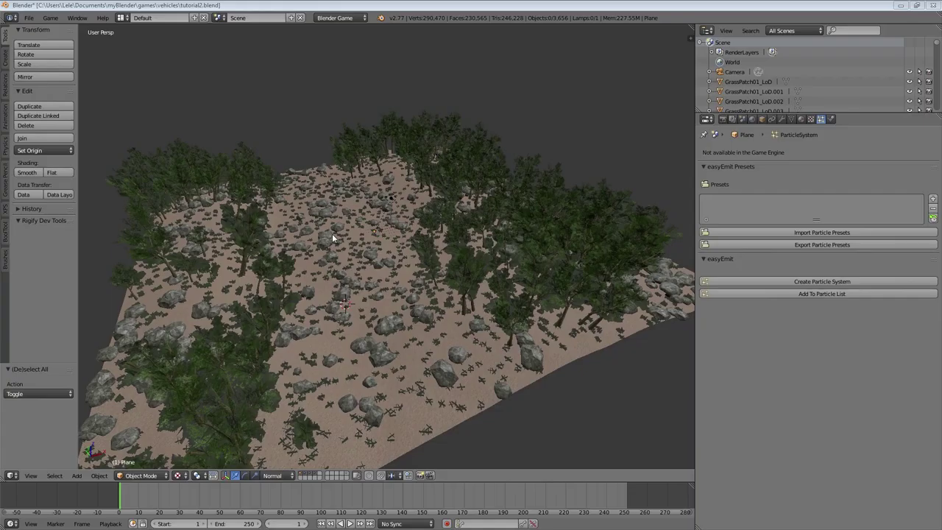
Select the ground plane and switch the render engine to Blender Render
middle_drag(339, 274, 349, 293)
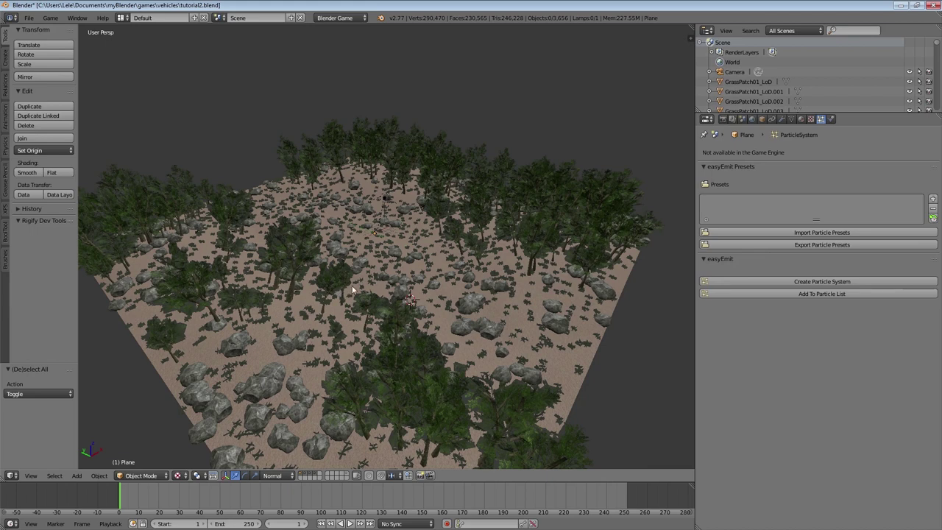
middle_drag(361, 298, 302, 395)
middle_drag(301, 442, 315, 394)
middle_drag(385, 366, 579, 318)
middle_drag(513, 304, 353, 105)
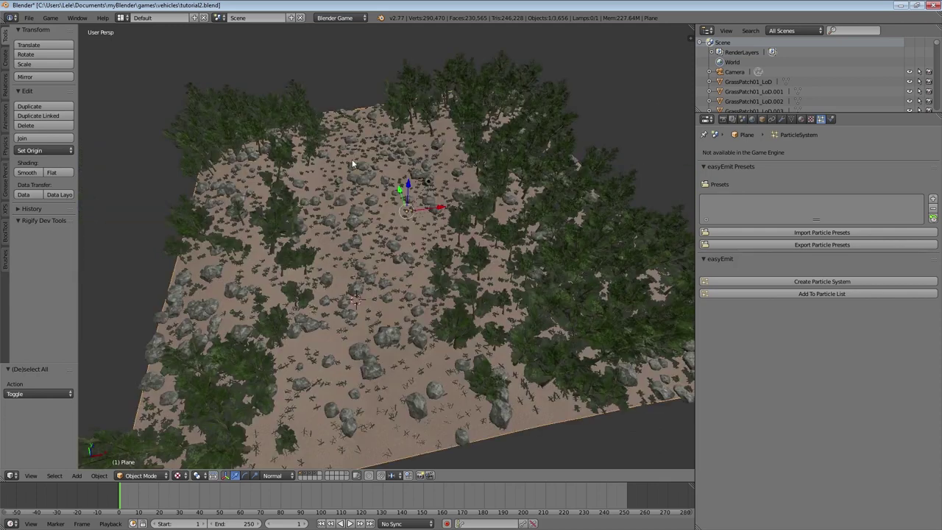
click(337, 18)
click(349, 30)
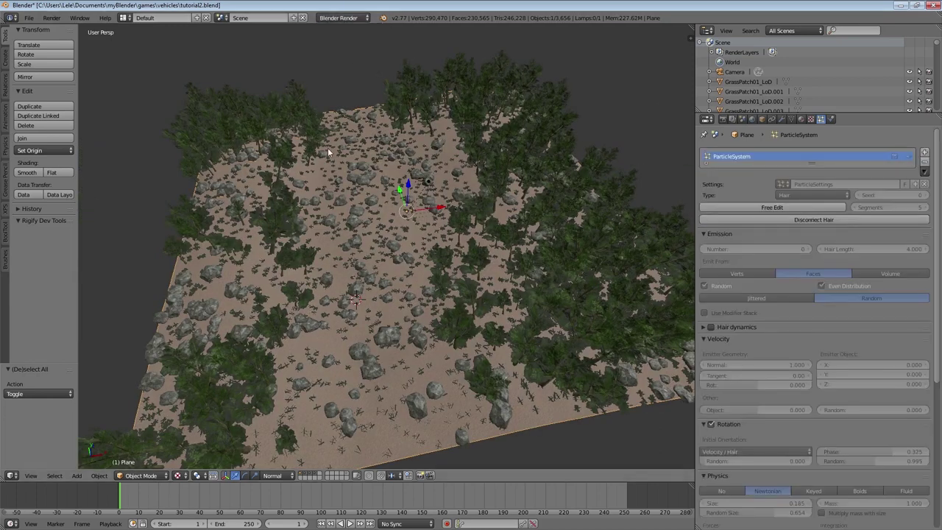
Split the 3D view side by side, make the new area a UV/Image Editor and check the ground plane's existing UV layout
click(802, 120)
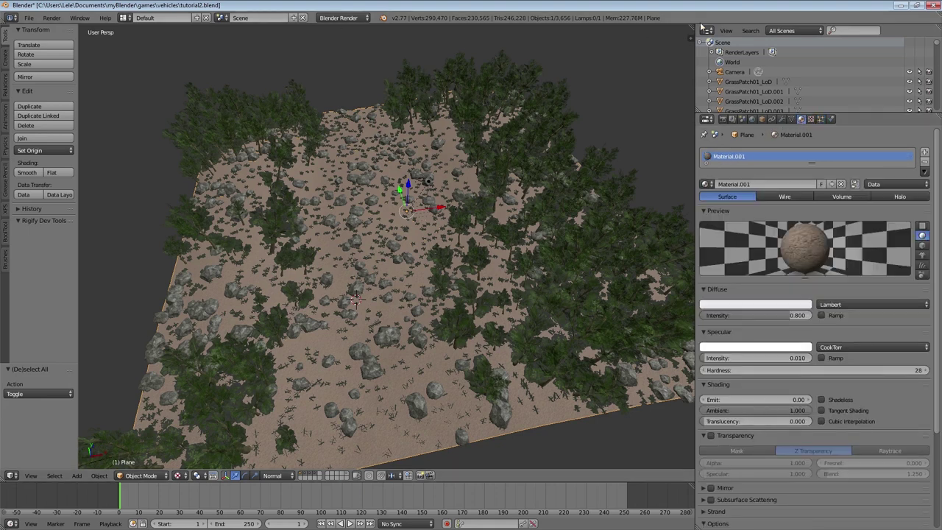
drag(692, 27, 427, 468)
click(422, 476)
click(452, 400)
key(Tab)
scroll(586, 207, down, 5)
scroll(272, 237, up, 4)
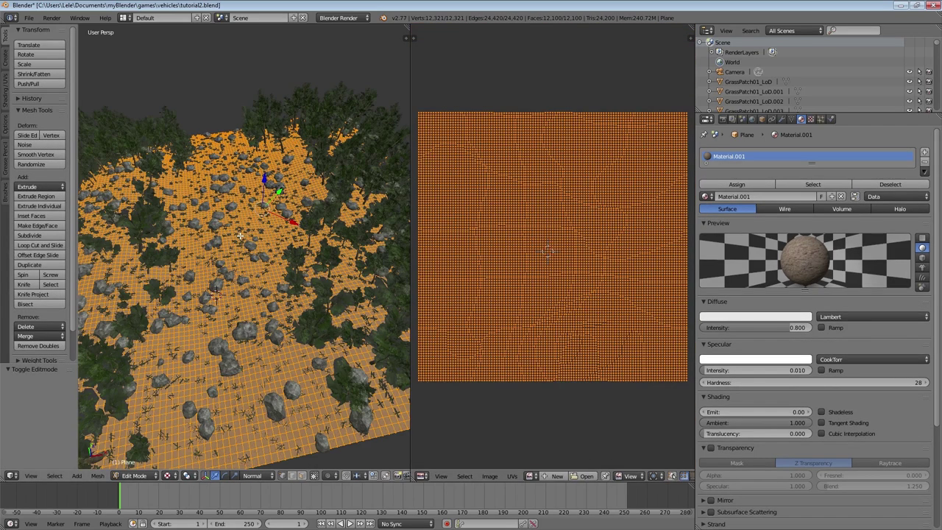
key(Tab)
middle_drag(273, 237, 316, 235)
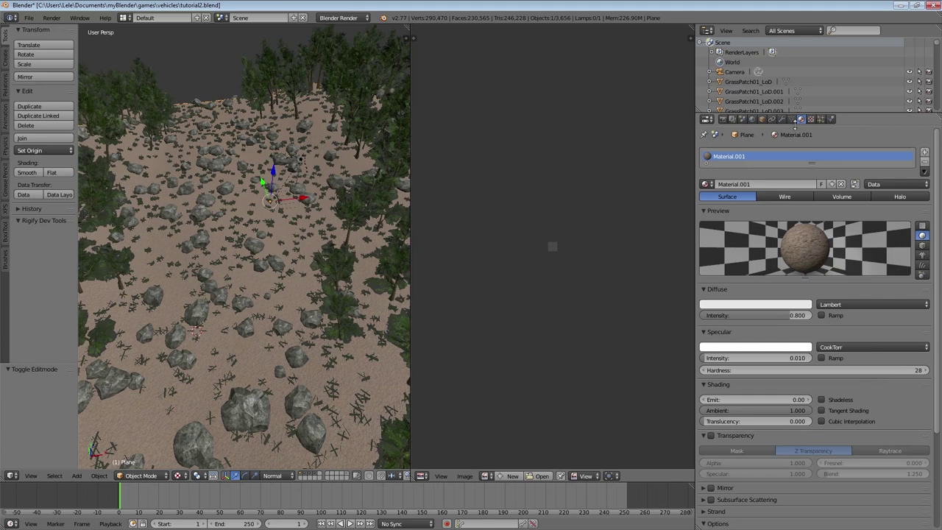
Add a second UV map to the ground plane and name it ao
click(792, 119)
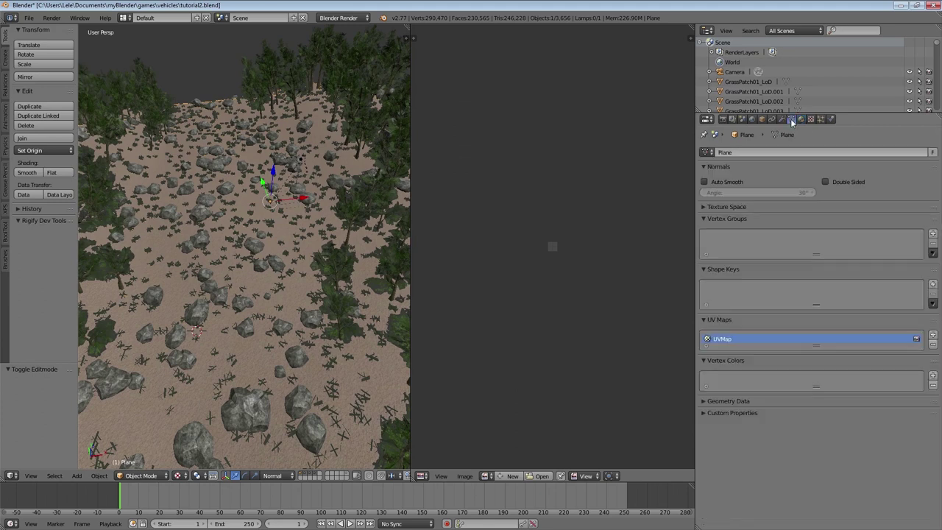
click(933, 335)
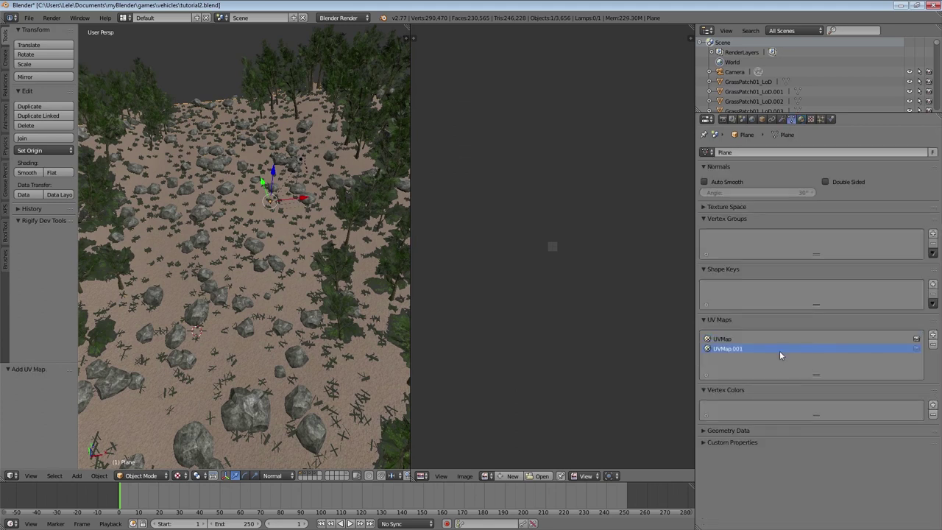
double_click(775, 349)
text(ao)
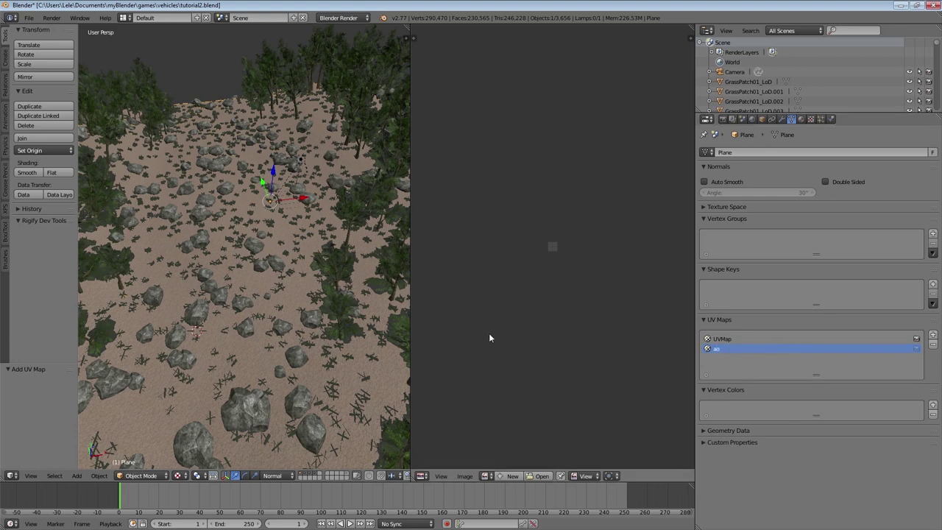
Unwrap the whole ground plane mesh into the ao UV map
key(Tab)
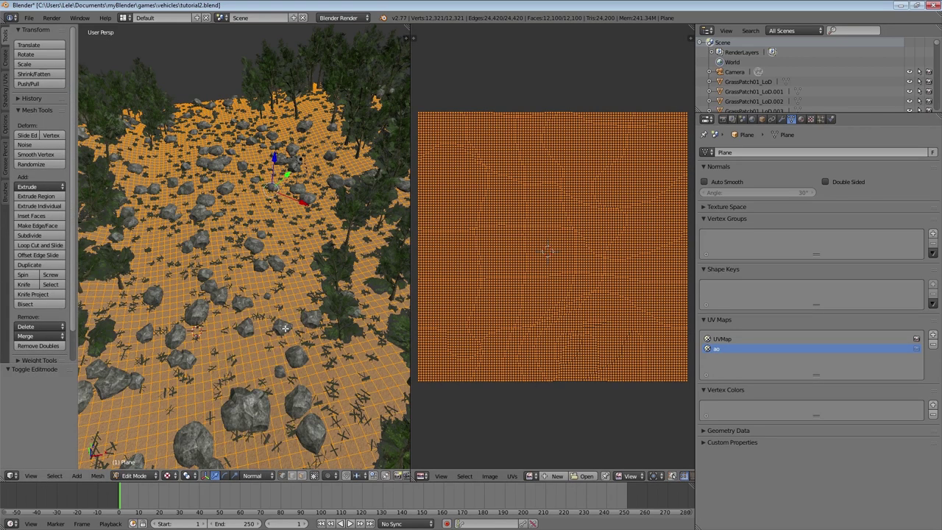
key(u)
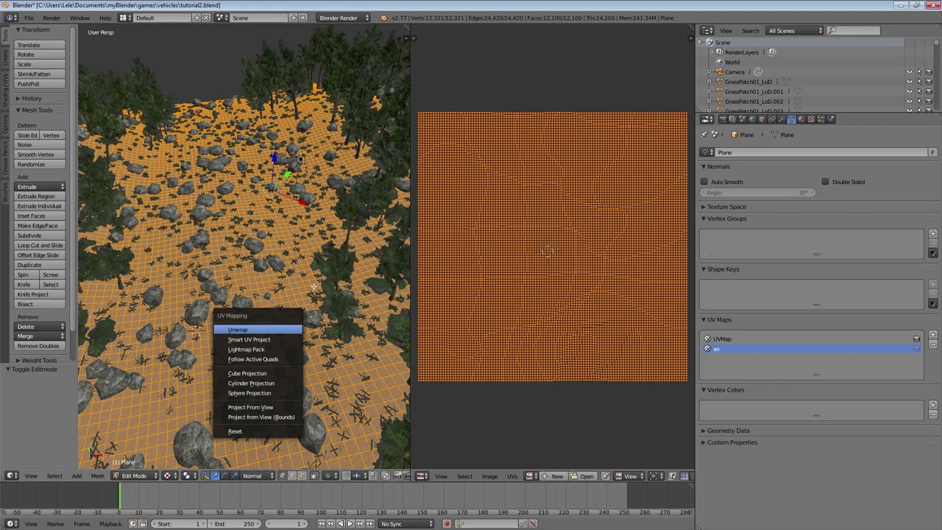
click(285, 329)
scroll(563, 270, up, 13)
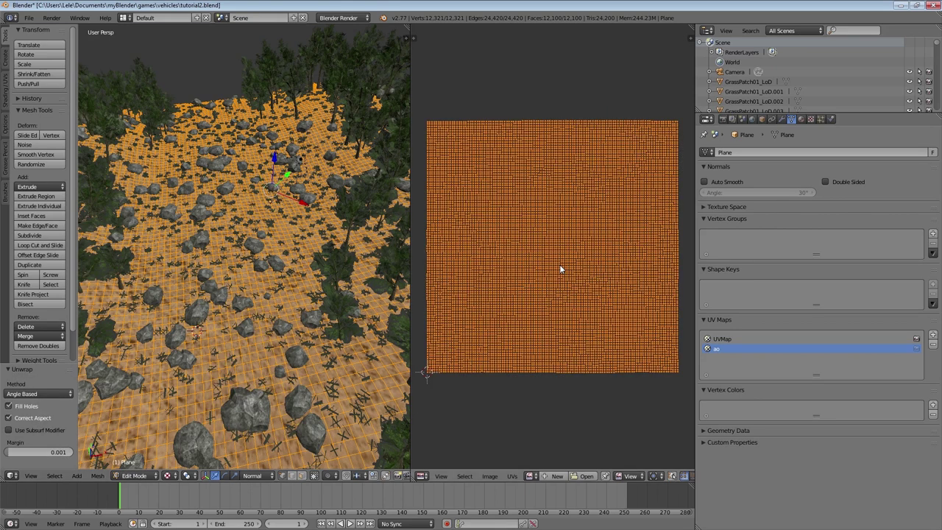
key(Tab)
key(Tab)
scroll(567, 199, up, 4)
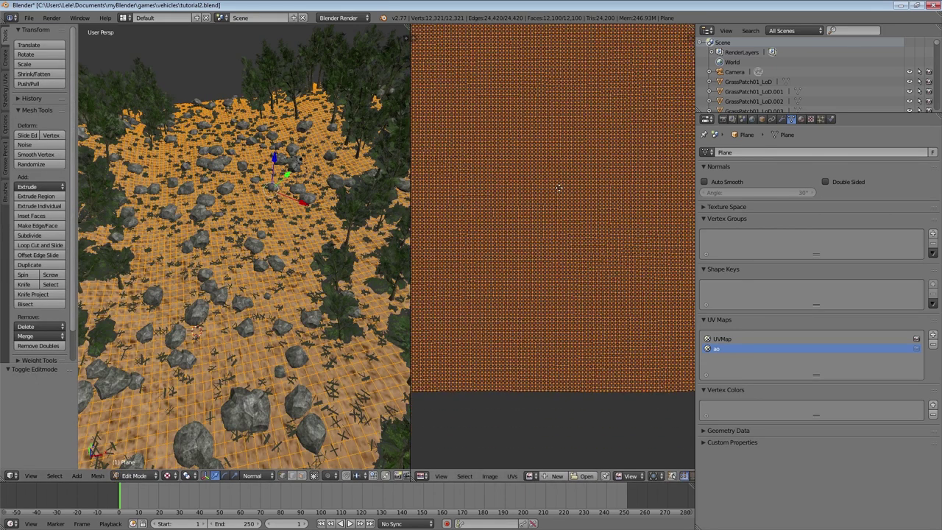
key(Tab)
Assign the ground's sand texture to the UVMap coordinates in its mapping settings
click(802, 119)
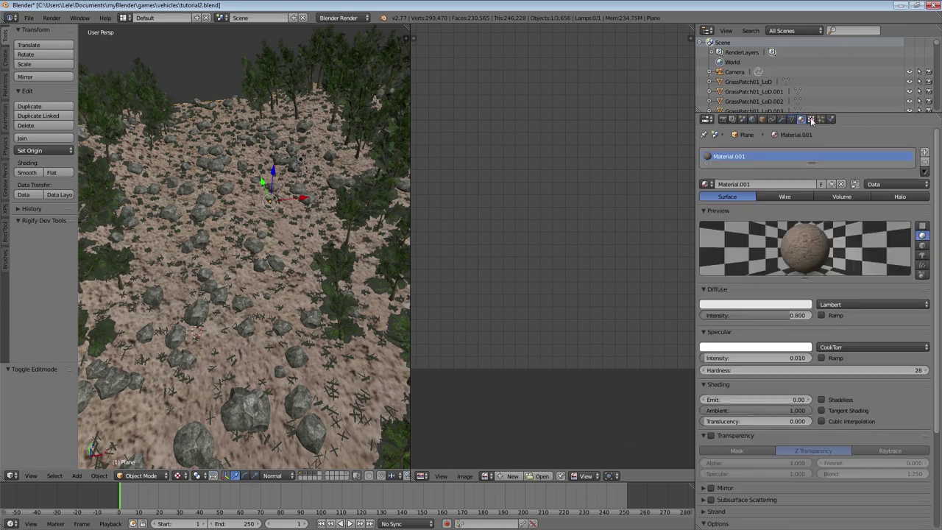
click(810, 119)
scroll(804, 203, down, 2)
scroll(806, 392, down, 2)
click(791, 414)
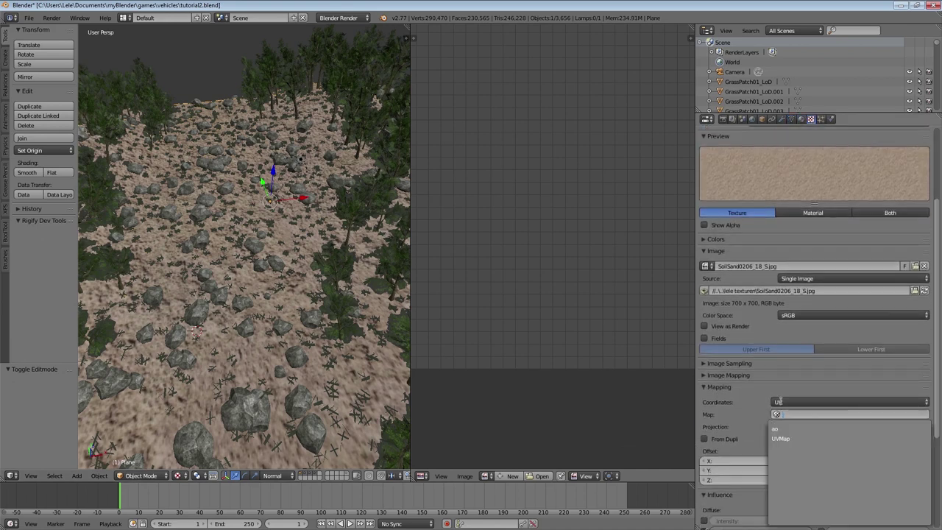
click(780, 440)
scroll(795, 221, up, 4)
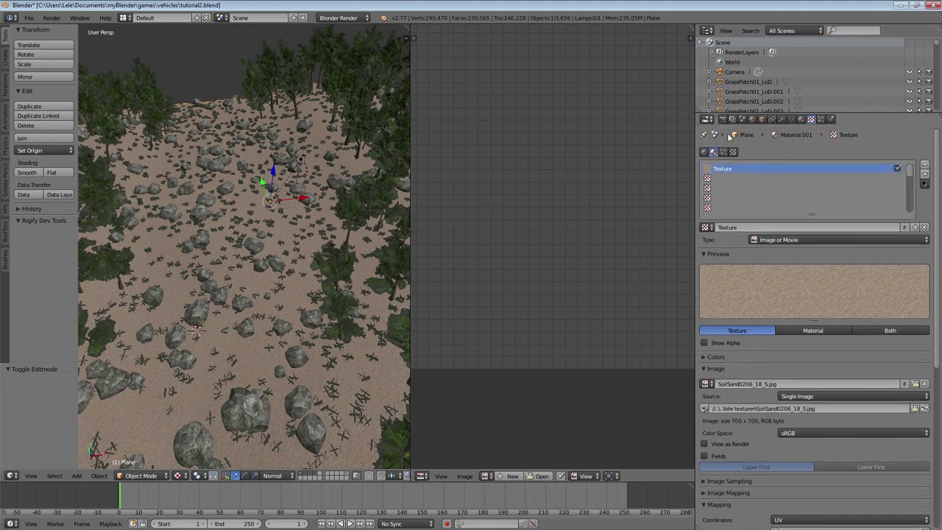
Create a blank 4096 x 4096 px image named ground_ao for the ground plane's ao UV layout
key(Tab)
click(558, 476)
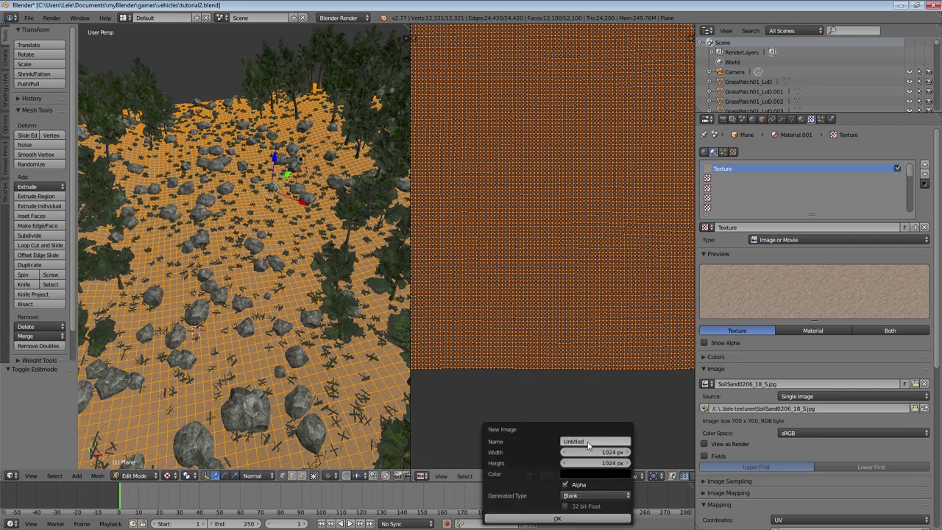
text(grou)
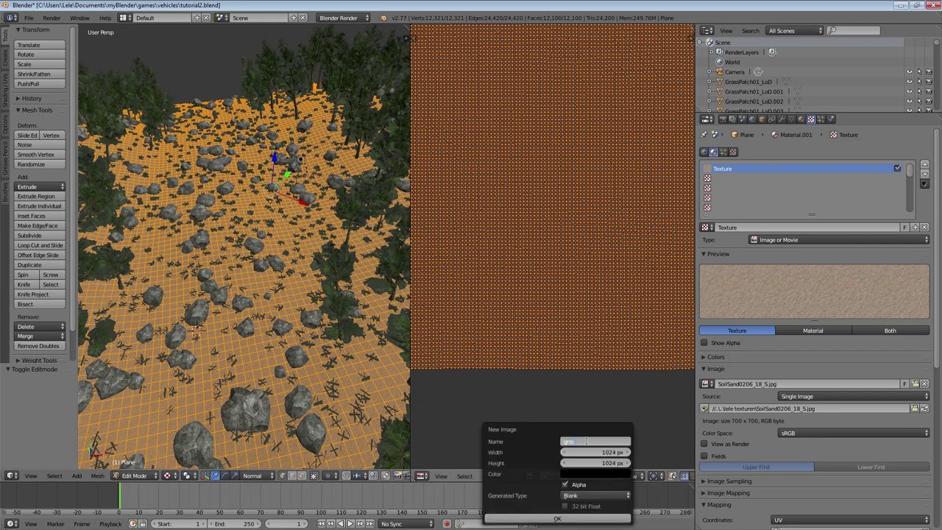
text(nd_a)
key(Tab)
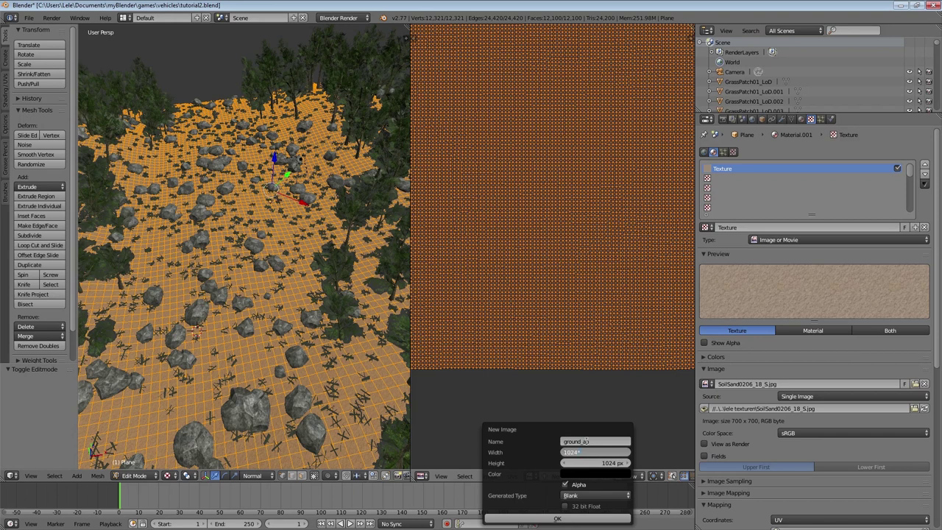
key(Tab)
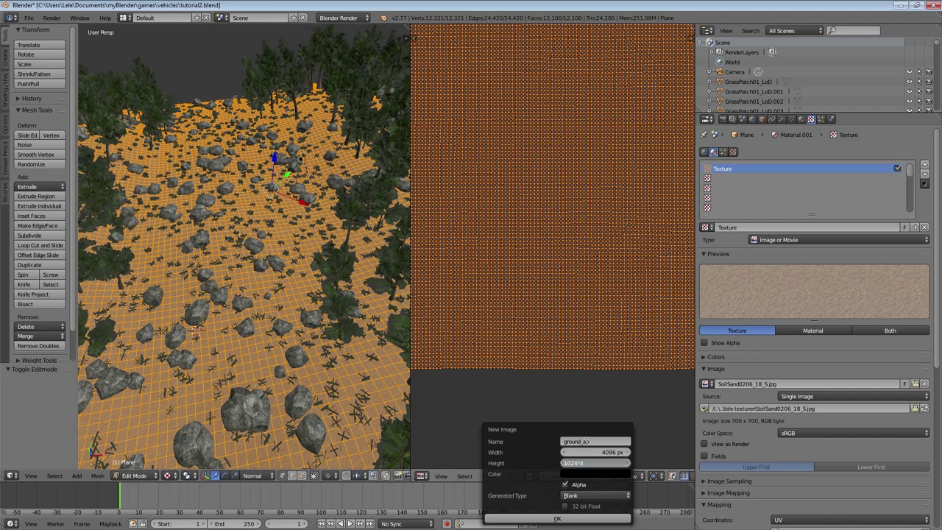
key(Return)
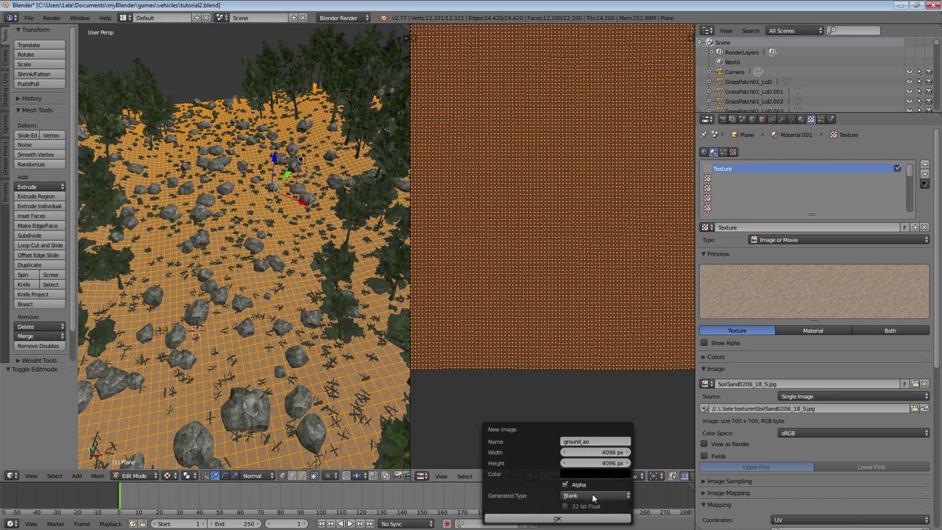
click(574, 519)
scroll(549, 241, down, 5)
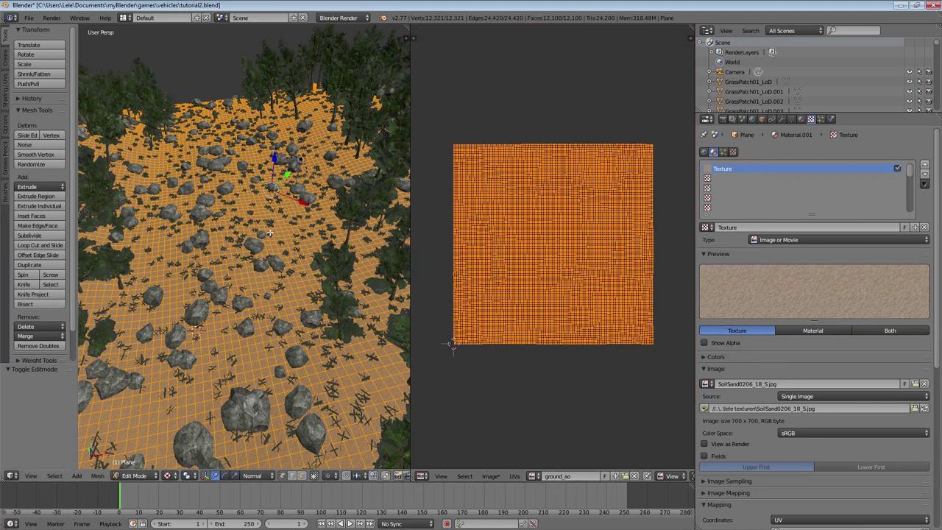
key(Tab)
scroll(271, 262, up, 5)
scroll(269, 243, down, 6)
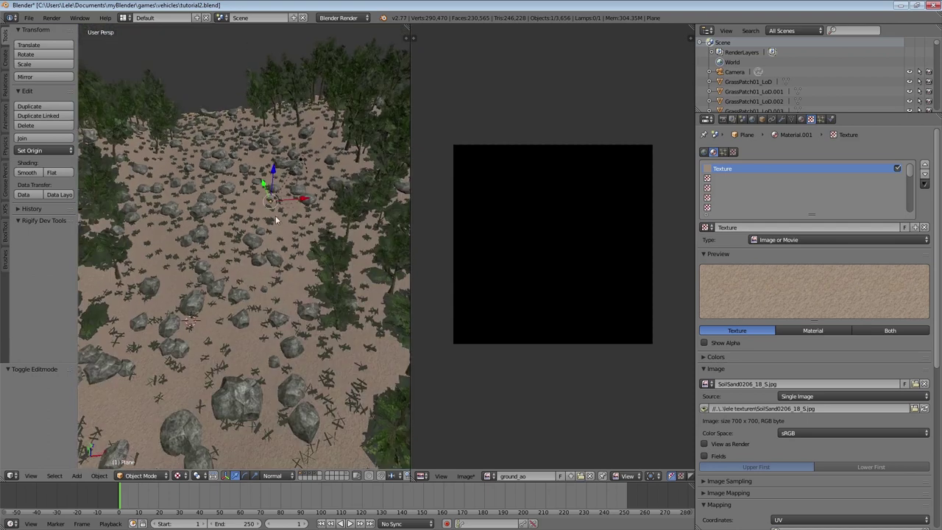
Widen the 3D view and hide the layer containing the grass patches
middle_drag(270, 270, 268, 273)
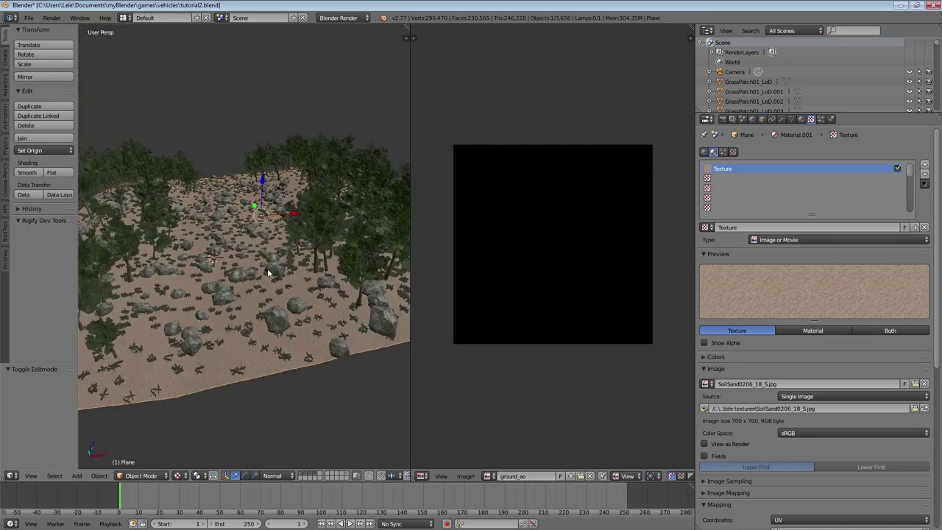
scroll(868, 335, down, 8)
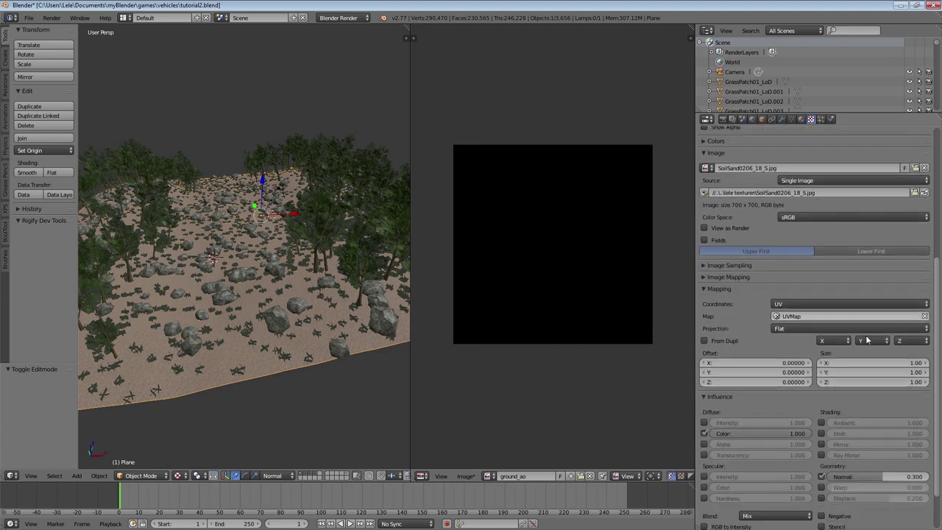
click(723, 119)
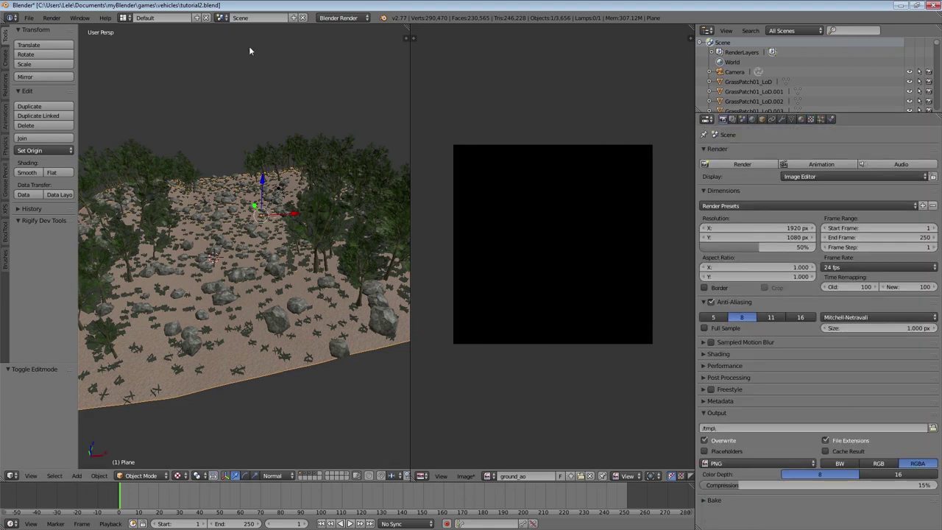
drag(416, 259, 447, 274)
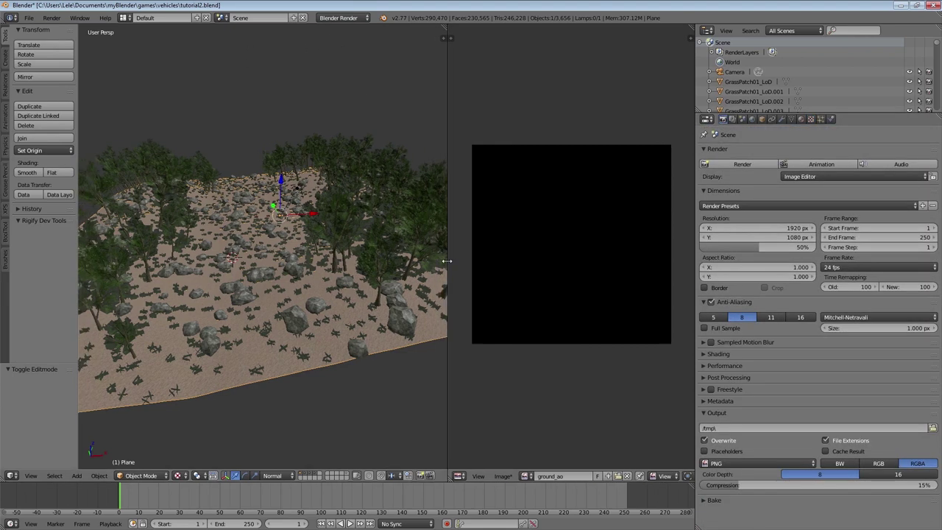
click(305, 475)
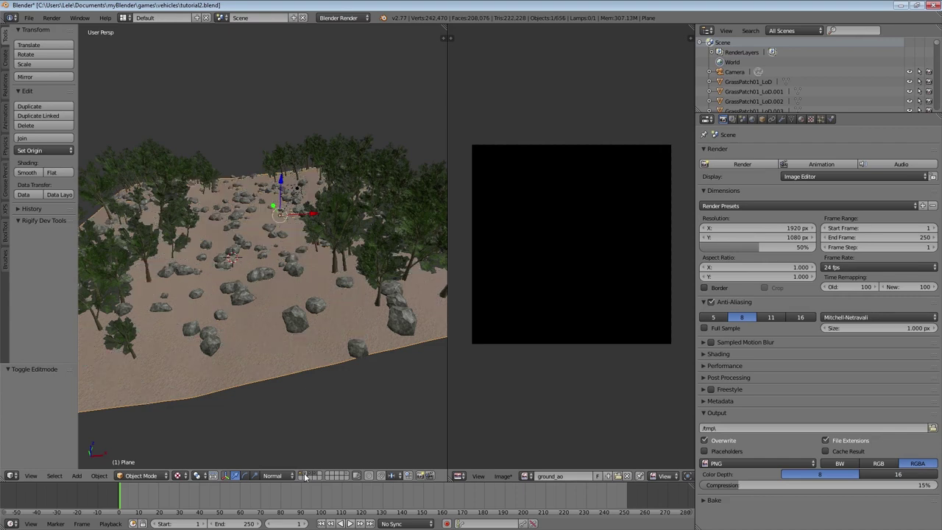
middle_drag(229, 331, 283, 329)
key(a)
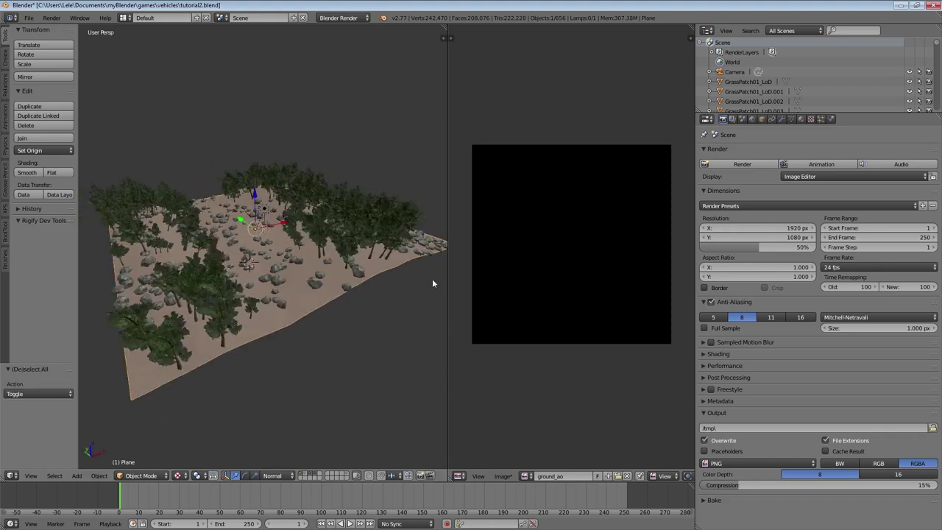
Enable Ambient Occlusion in the world settings with a Raytrace gather distance of 2 and 8 samples
click(742, 119)
click(751, 118)
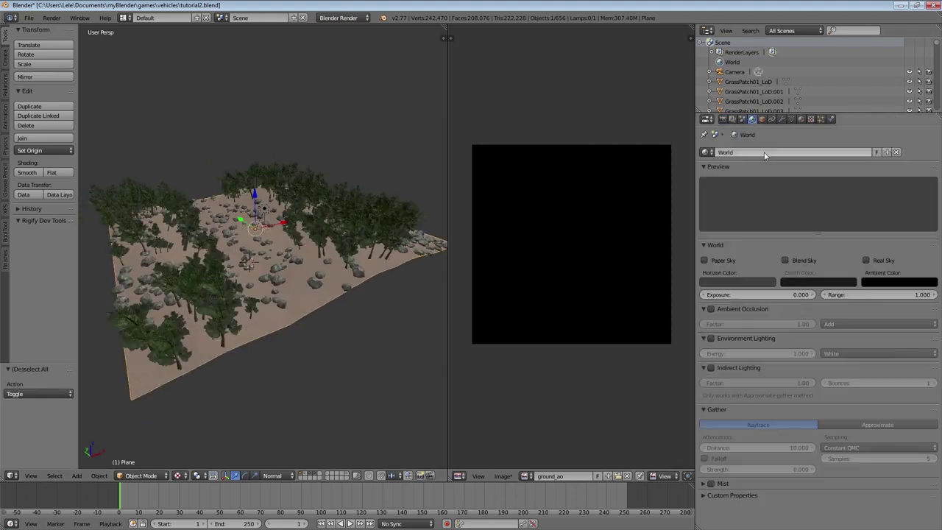
click(711, 309)
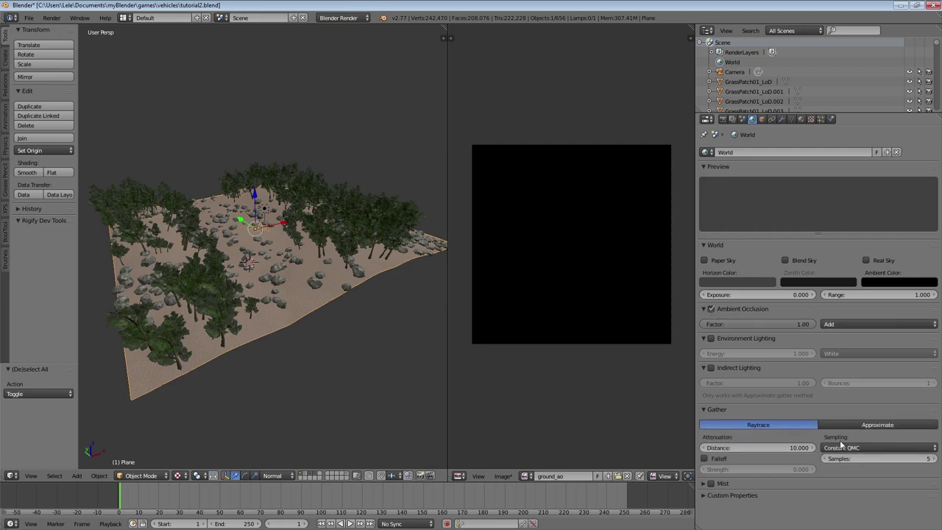
click(759, 448)
text(2)
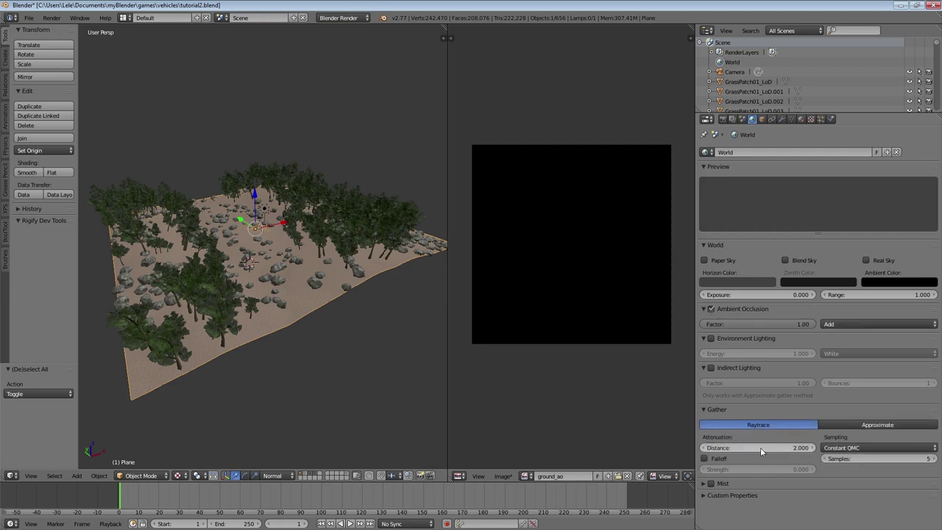
key(Return)
click(926, 459)
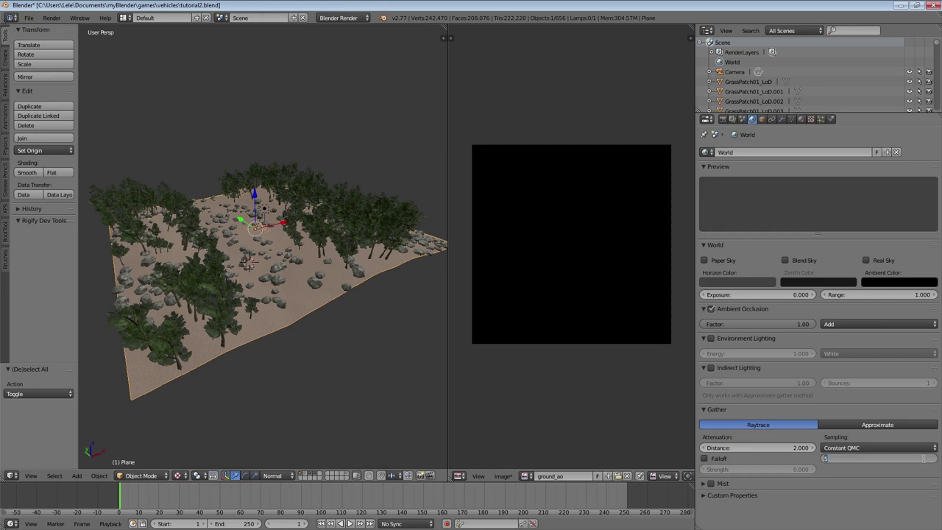
key(Return)
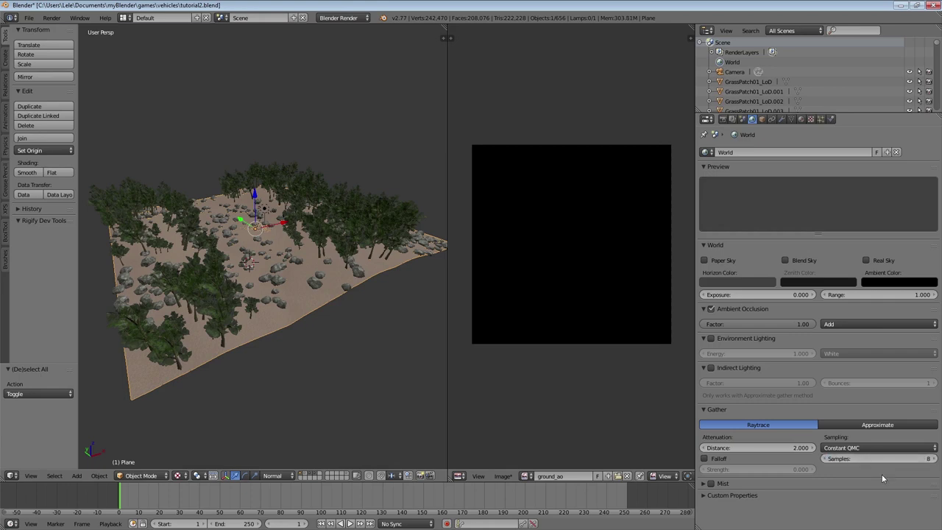
Set the render bake mode to Ambient Occlusion
click(723, 120)
key(Tab)
key(Tab)
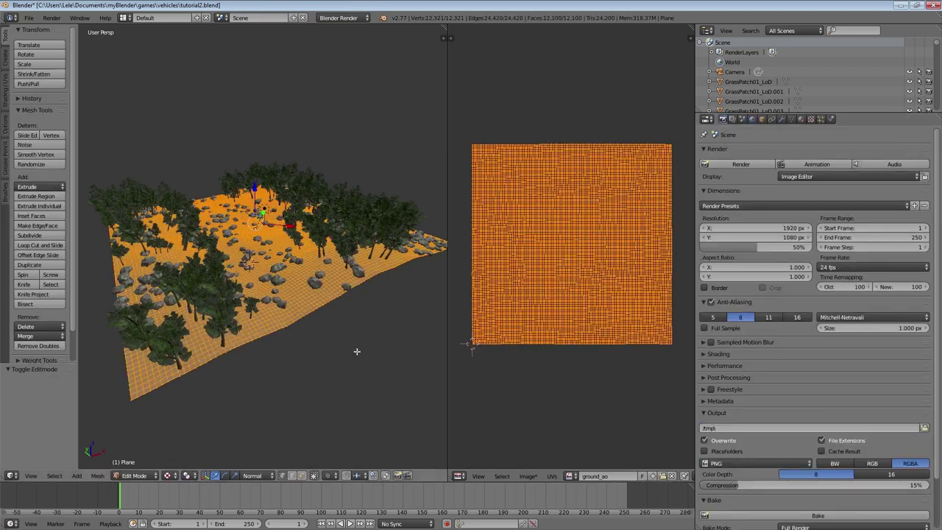
scroll(810, 442, down, 2)
click(810, 472)
click(805, 448)
scroll(748, 462, down, 1)
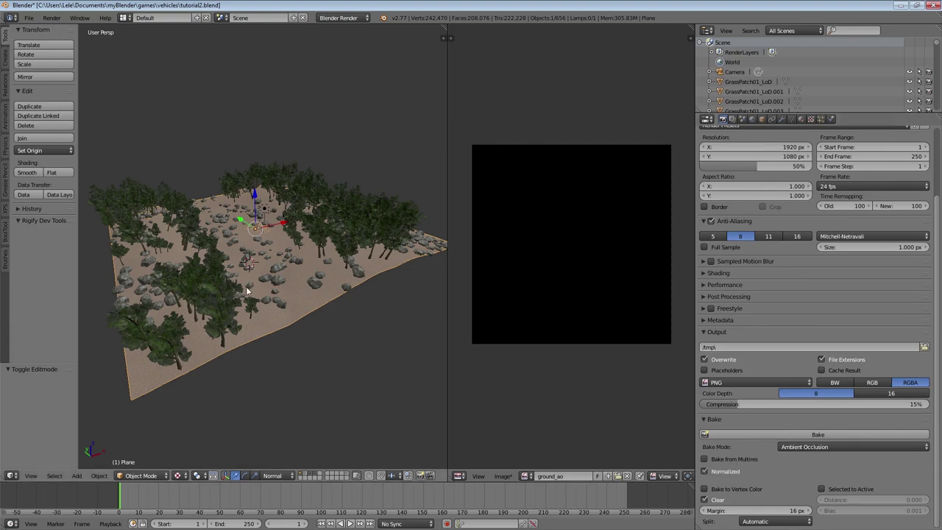
Bake the ground plane's ambient occlusion onto the ground_ao image
key(Tab)
key(Tab)
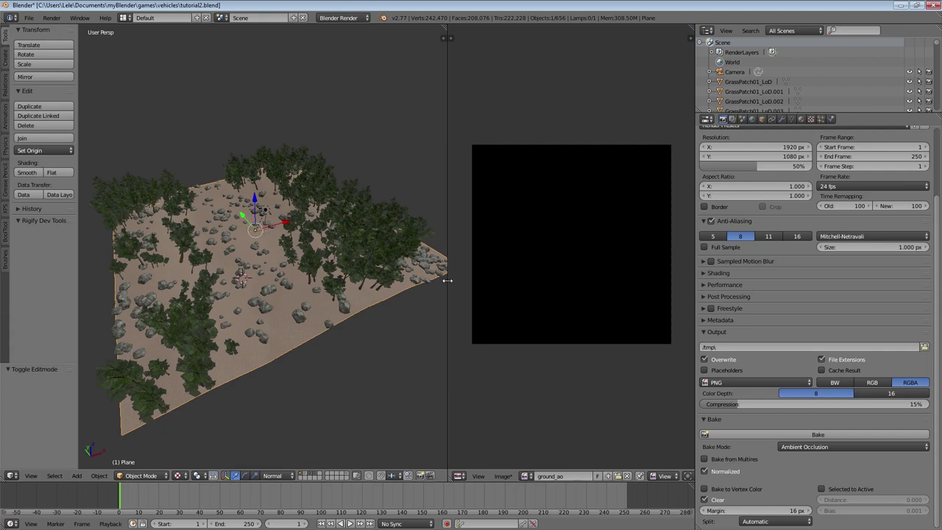
drag(445, 276, 427, 280)
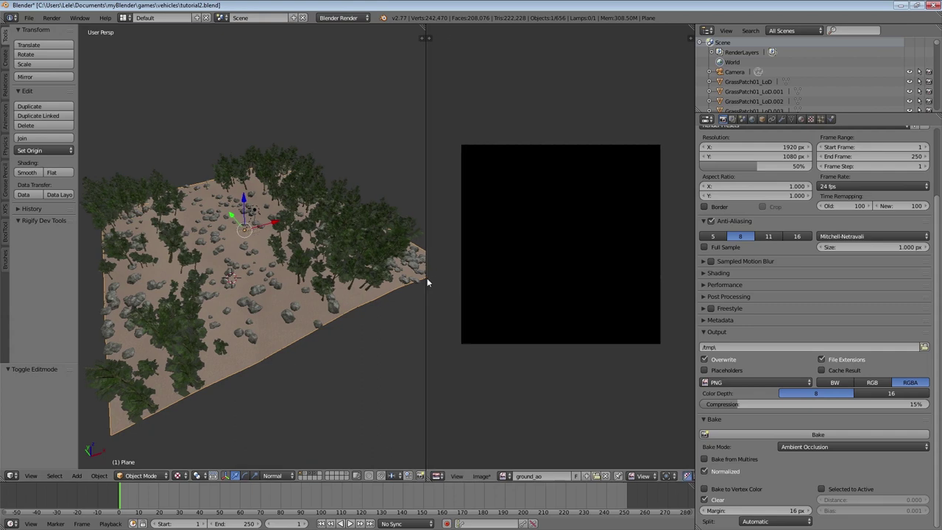
click(754, 436)
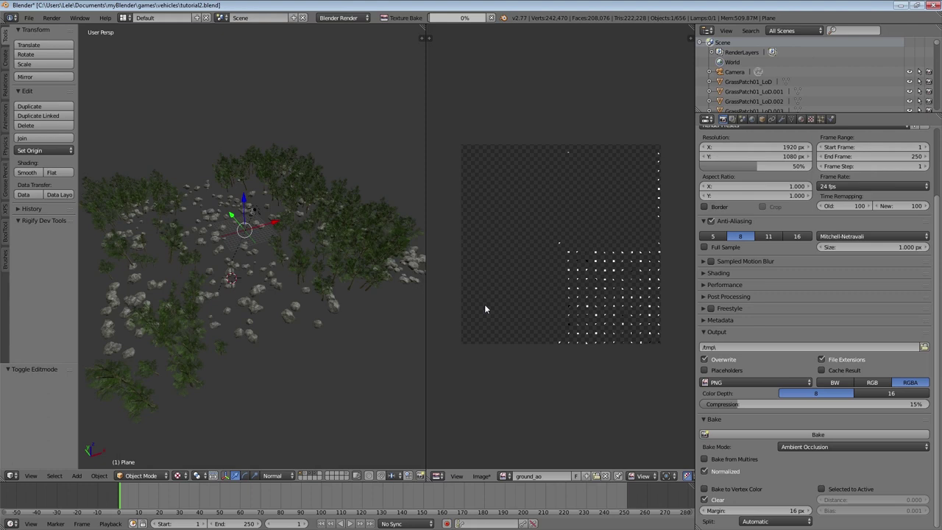
middle_drag(259, 293, 199, 274)
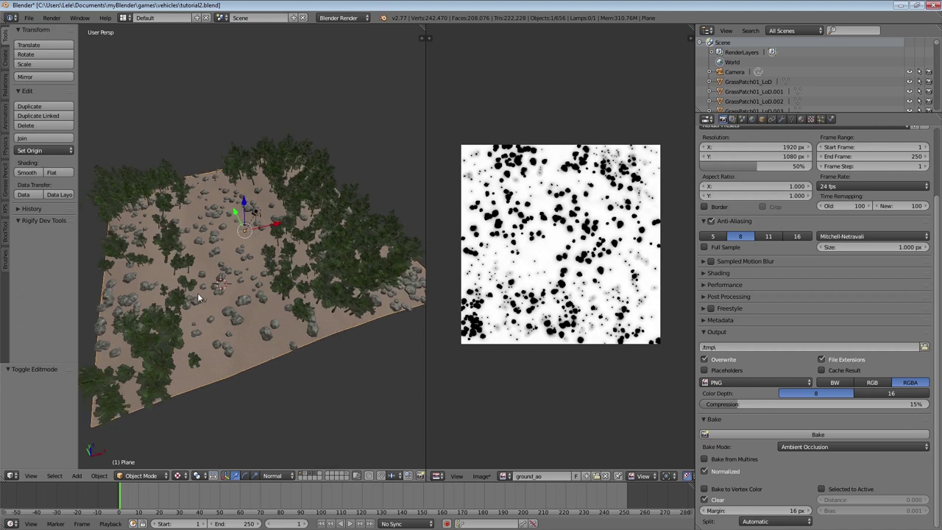
Pack the baked ground_ao image into the file as PNG and inspect it up close
click(481, 476)
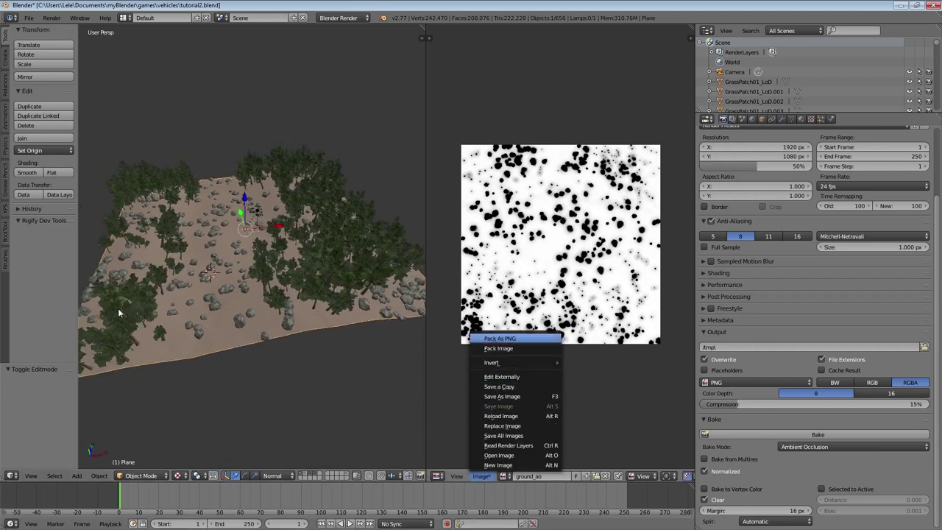
key(Return)
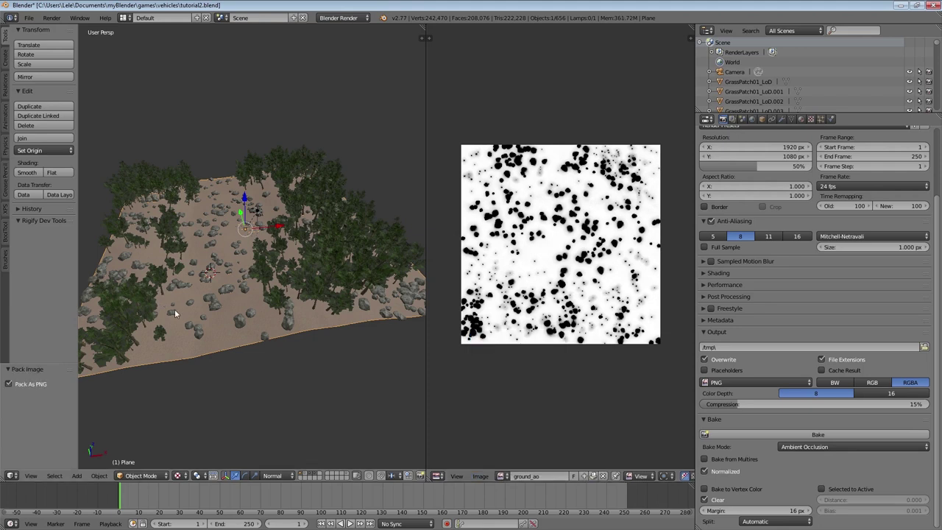
scroll(188, 315, up, 3)
scroll(500, 365, up, 6)
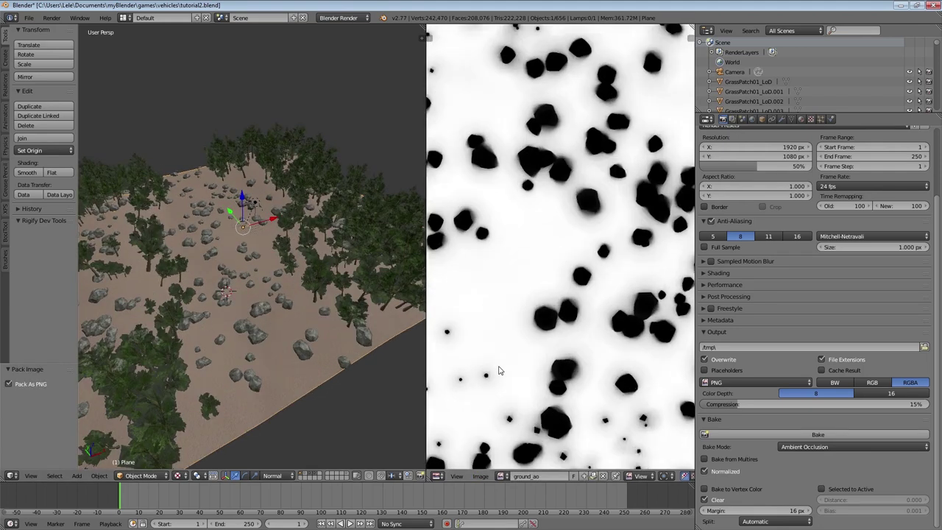
scroll(500, 371, down, 4)
middle_drag(532, 337, 555, 328)
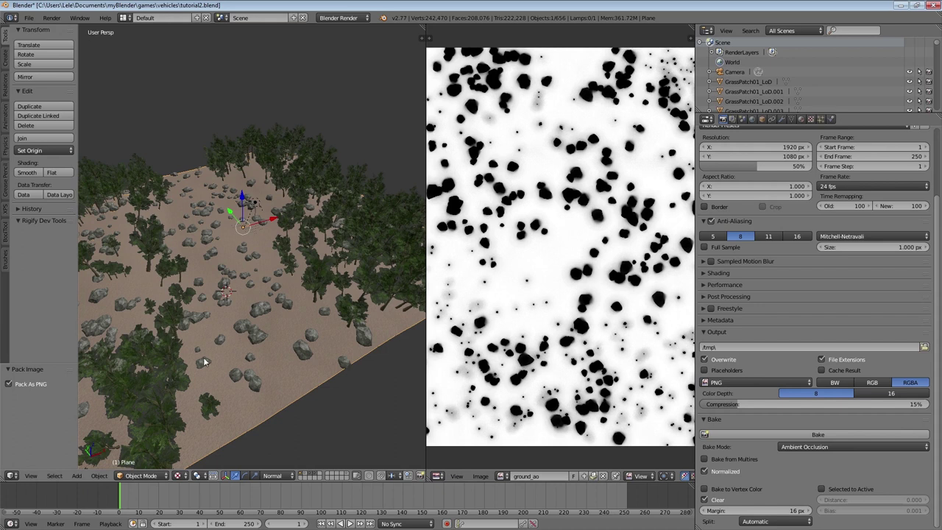
Add a texture named ao in the second slot of the ground's material, using the ground_ao image
click(801, 119)
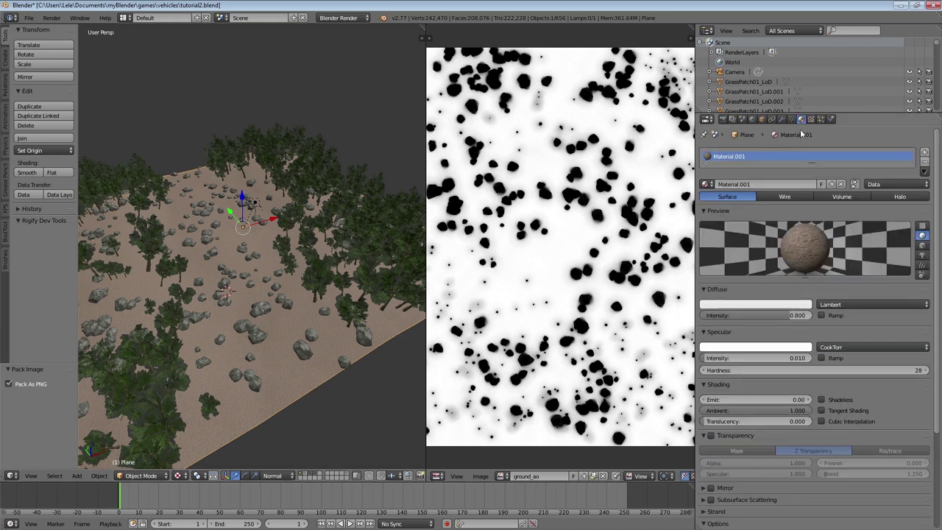
click(810, 119)
scroll(726, 249, down, 2)
scroll(726, 248, up, 5)
click(718, 166)
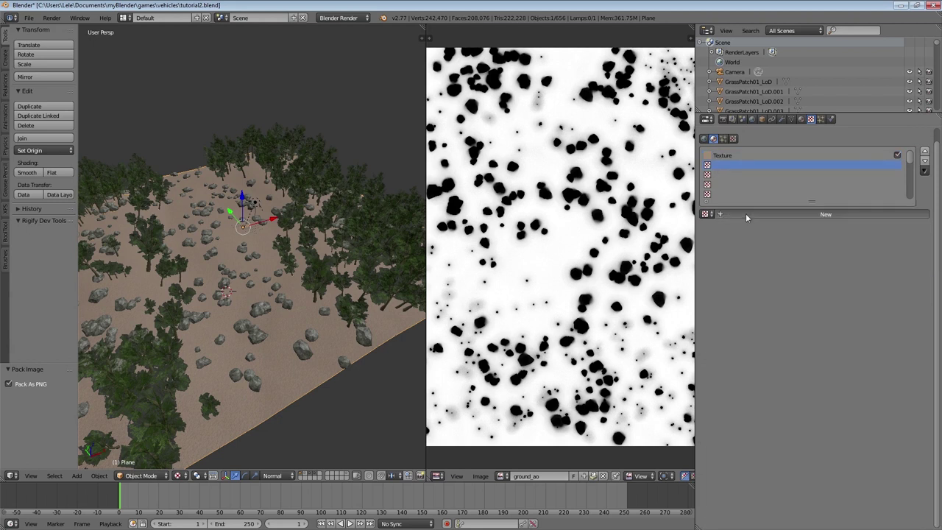
click(746, 215)
click(747, 216)
text(ao)
key(Return)
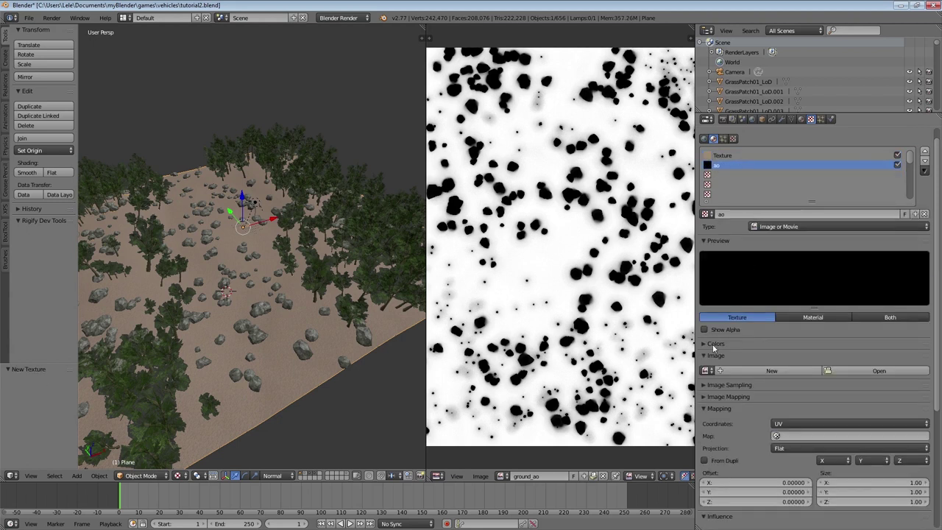
click(706, 372)
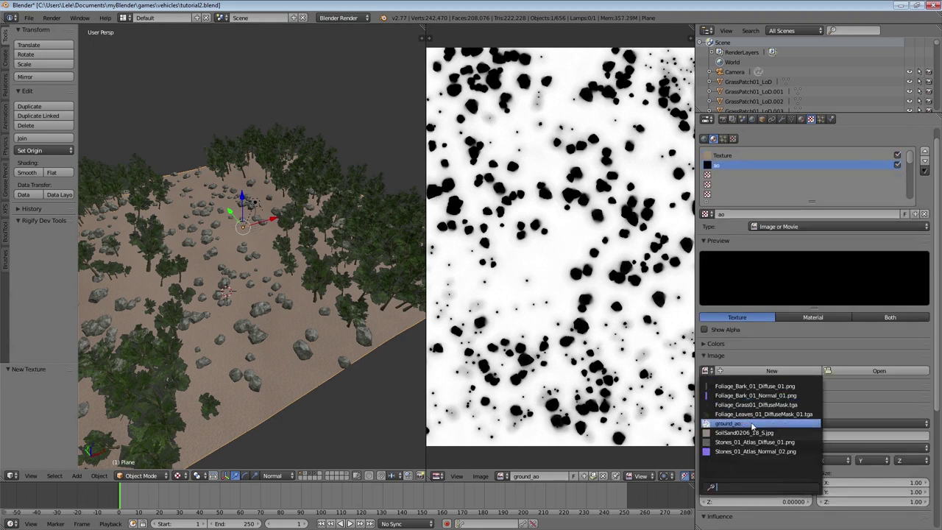
click(752, 424)
Examine the baked shadows beneath the stones by temporarily lifting one stone and hiding the stones' layer
middle_drag(273, 337, 236, 275)
scroll(234, 376, up, 7)
scroll(218, 302, down, 5)
scroll(244, 337, up, 4)
right_click(236, 275)
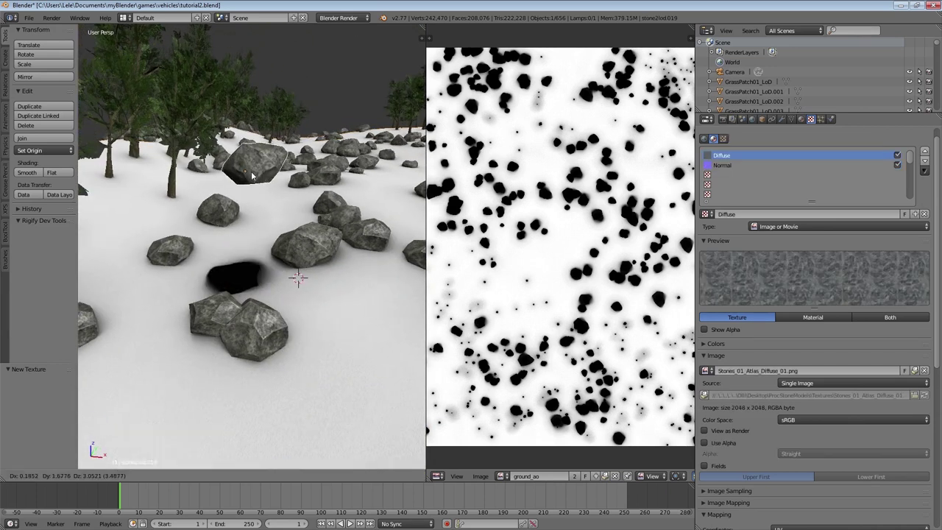
click(316, 475)
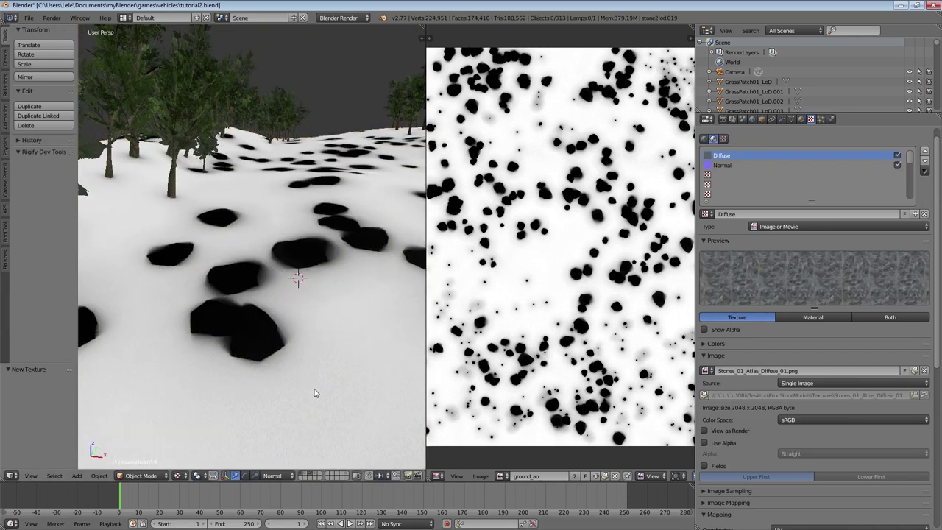
scroll(316, 391, down, 5)
middle_drag(315, 391, 311, 407)
scroll(312, 407, up, 2)
shift+click(317, 475)
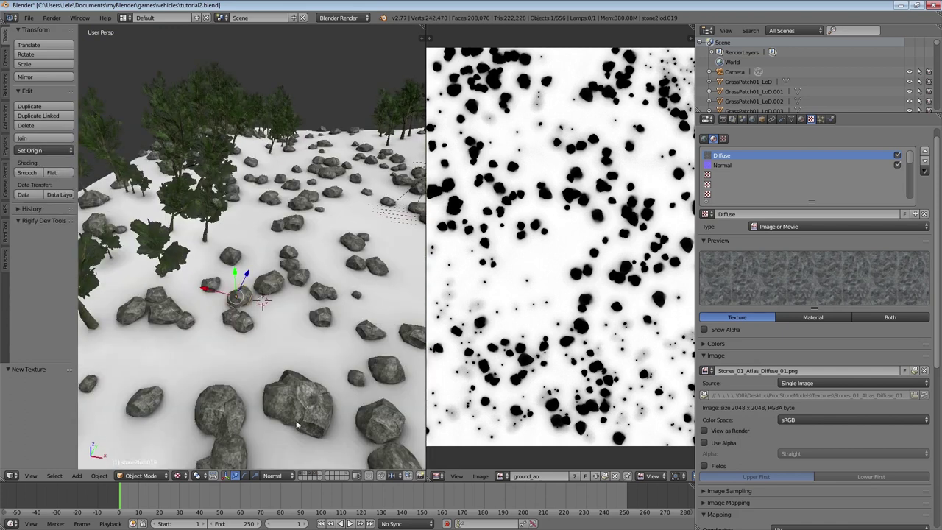
scroll(758, 372, down, 7)
scroll(758, 372, down, 2)
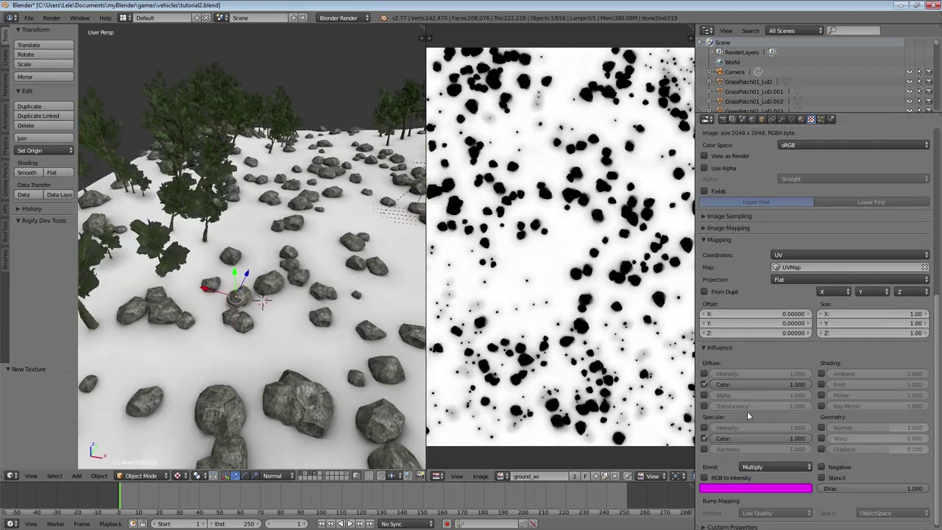
click(767, 464)
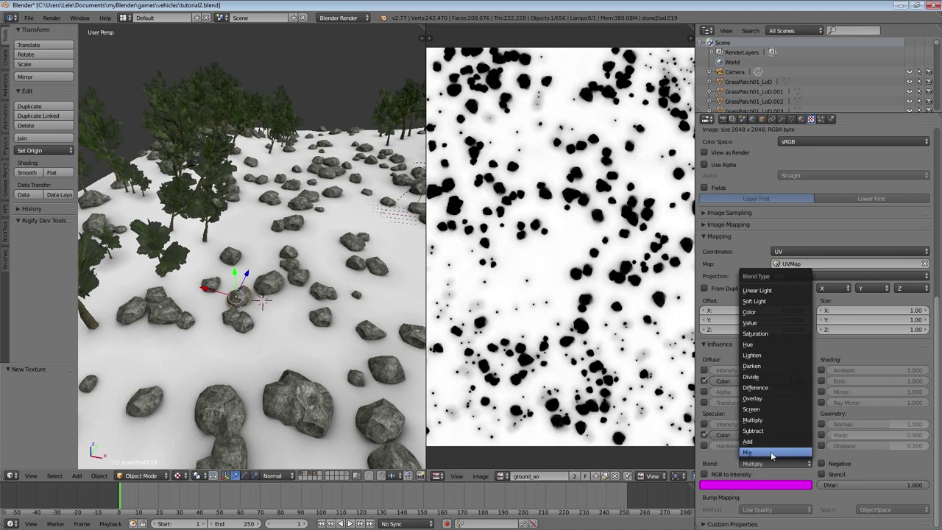
scroll(765, 288, up, 8)
scroll(765, 288, up, 2)
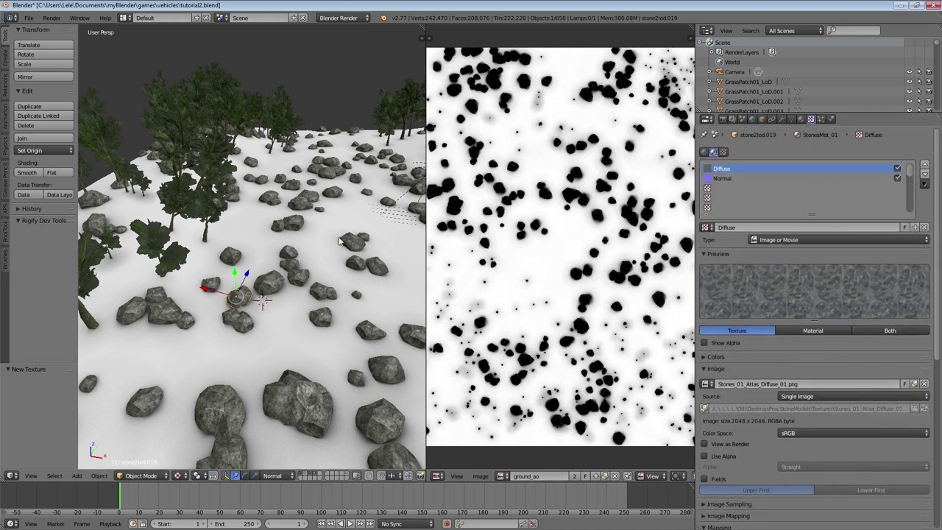
Set the blend type of the ground plane's ao texture to Multiply and clear the selection
right_click(297, 329)
scroll(754, 362, down, 10)
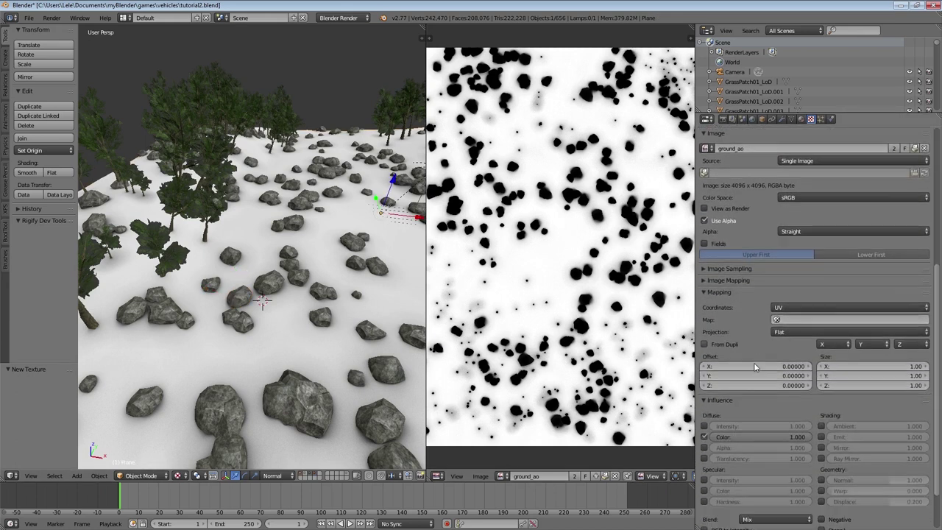
click(765, 463)
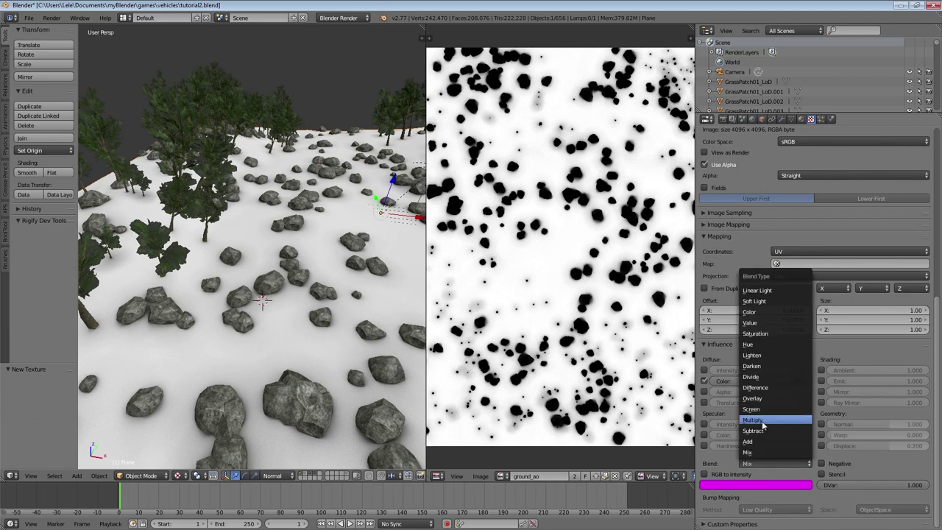
click(764, 424)
scroll(282, 288, down, 4)
mouse_move(282, 288)
middle_down()
mouse_move(286, 324)
mouse_move(239, 305)
mouse_move(276, 288)
middle_up()
key(a)
scroll(263, 295, up, 5)
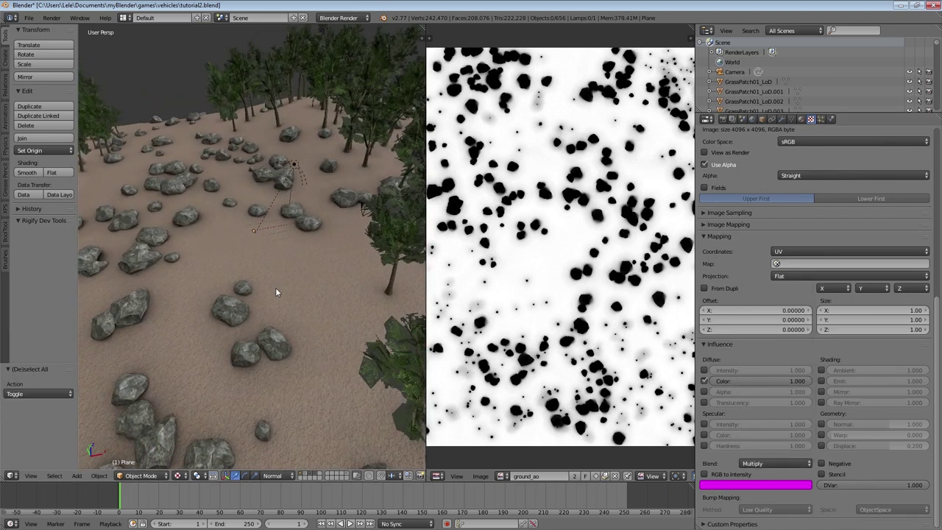
Compare the ground with and without the ao texture's diffuse Color influence
click(705, 381)
click(705, 380)
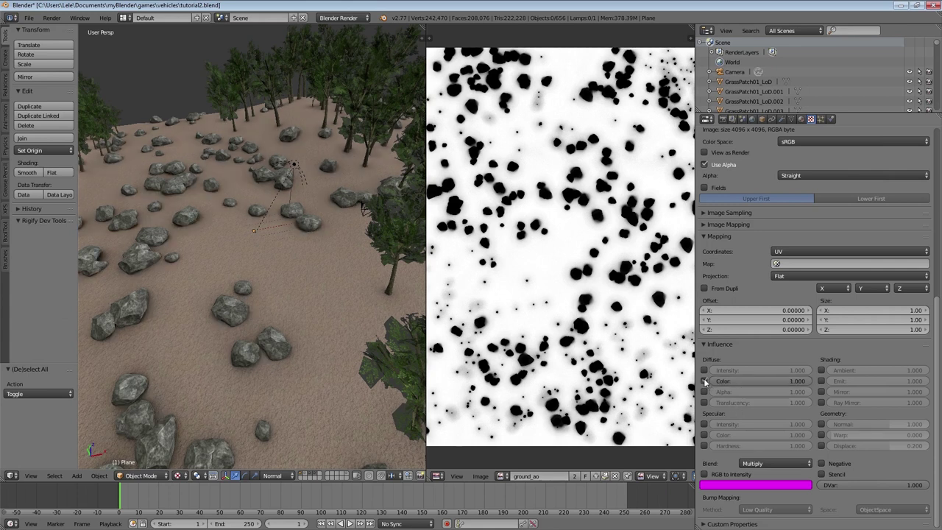
click(704, 380)
click(704, 380)
click(705, 381)
click(705, 381)
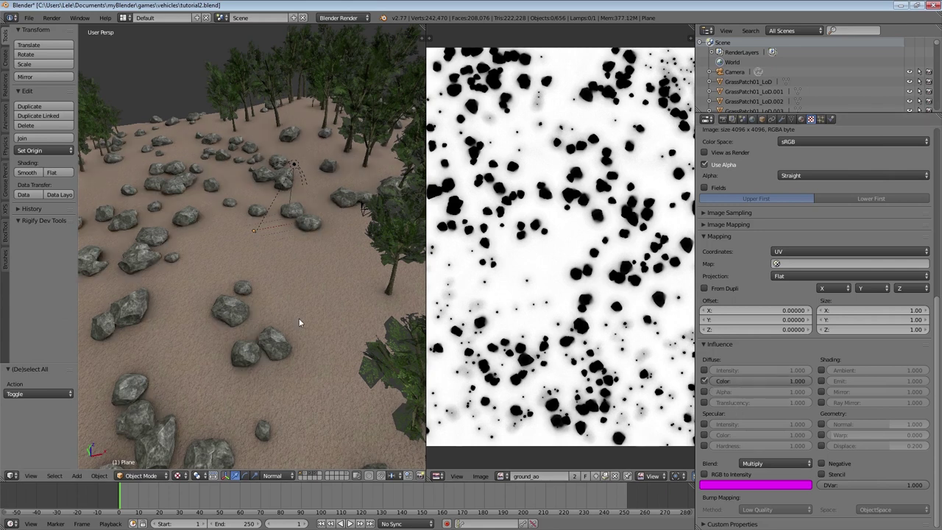
scroll(299, 319, down, 2)
middle_drag(299, 321, 284, 303)
scroll(287, 305, up, 4)
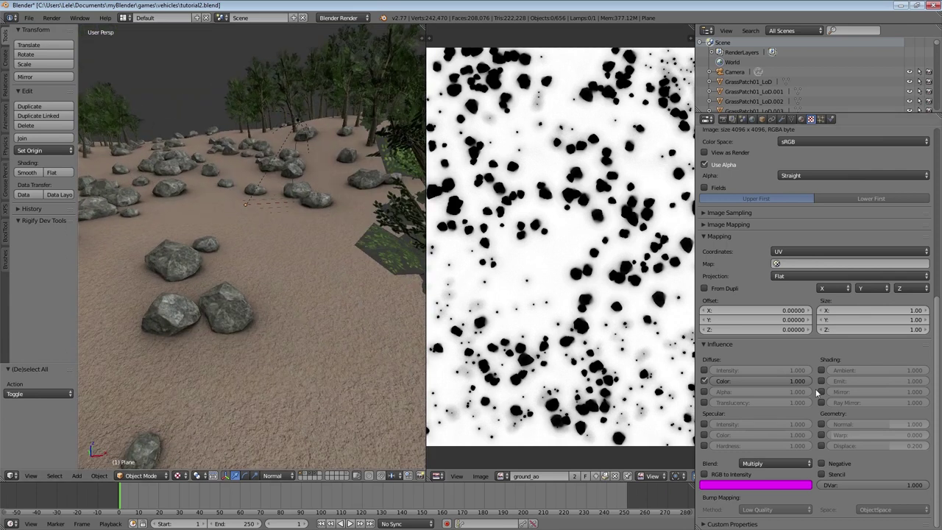
Set the ao texture's diffuse Color influence to 0.726 and compare the ground with it off and on
mouse_move(808, 381)
mouse_down()
mouse_move(770, 381)
mouse_move(785, 382)
mouse_up()
middle_drag(141, 251, 191, 279)
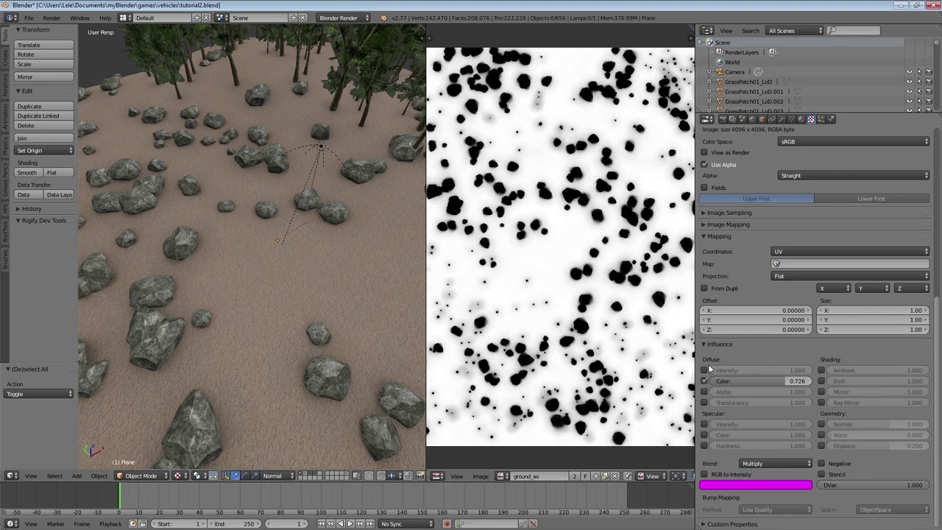
click(705, 381)
click(704, 381)
scroll(104, 267, down, 8)
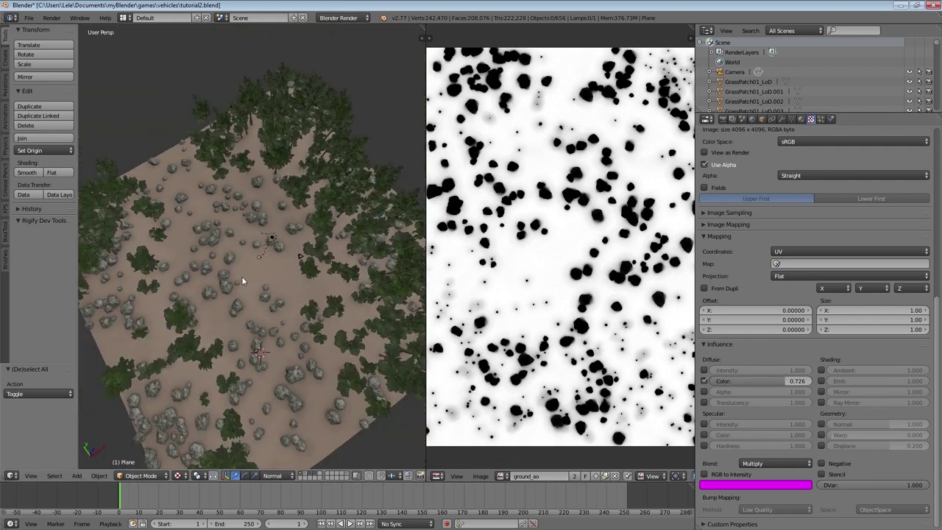
Show the grass patches' layer again and leave everything deselected
middle_drag(241, 277, 229, 311)
key(a)
key(a)
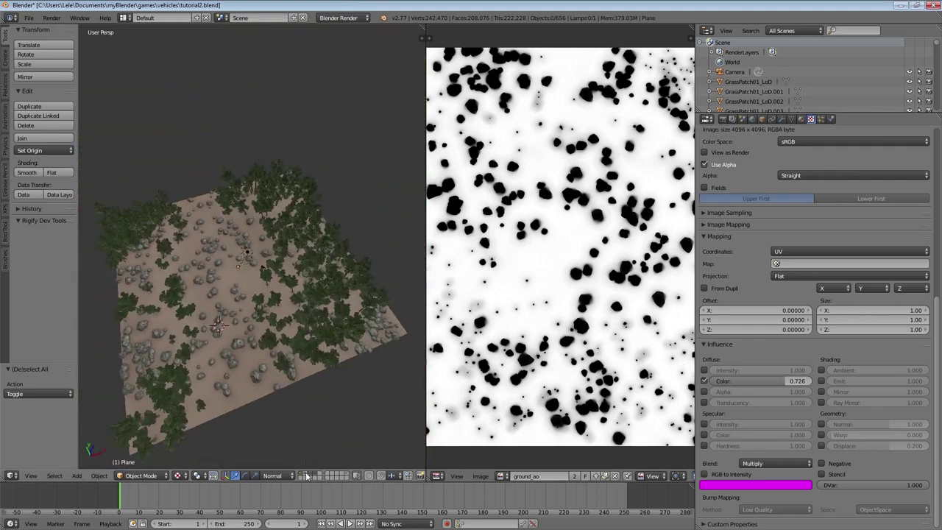
scroll(203, 352, up, 4)
key(a)
middle_drag(204, 351, 215, 299)
key(a)
scroll(210, 293, up, 4)
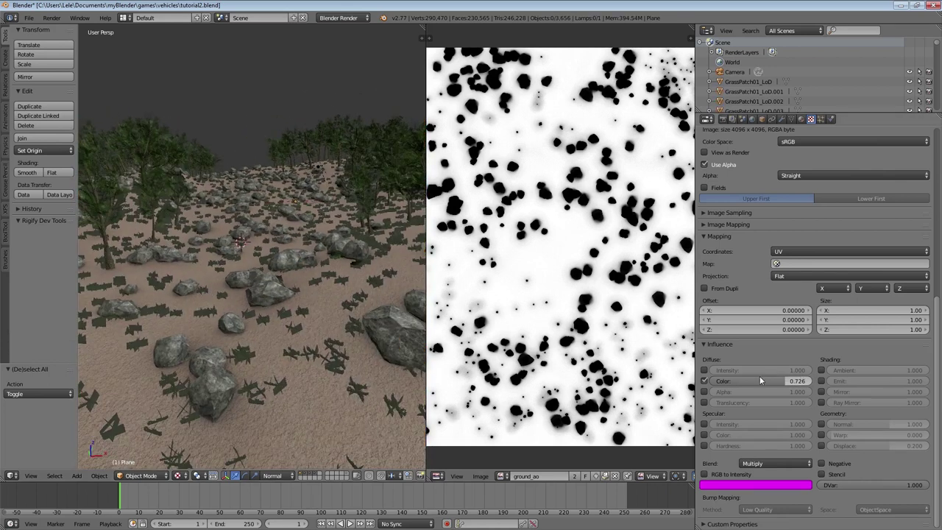
Try reordering the ground's ao texture, then return it to the second texture slot
click(705, 381)
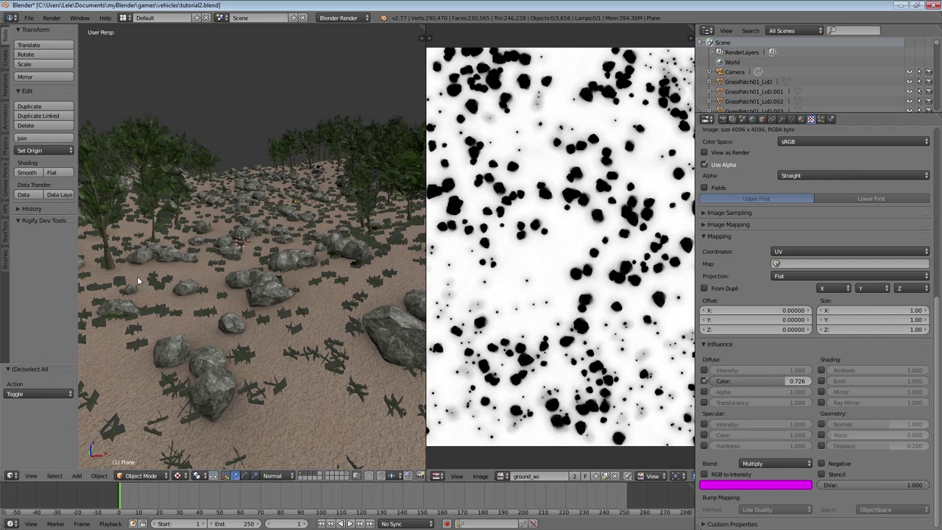
scroll(786, 191, up, 10)
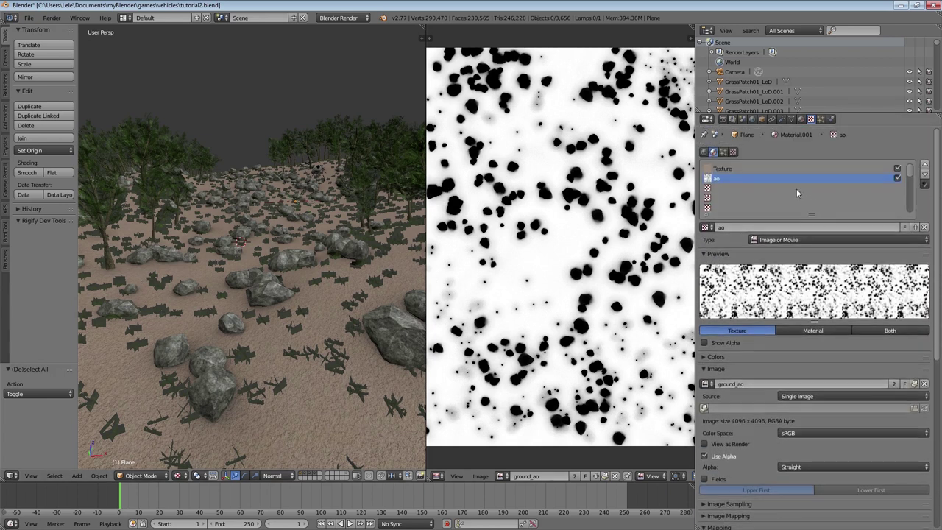
click(732, 169)
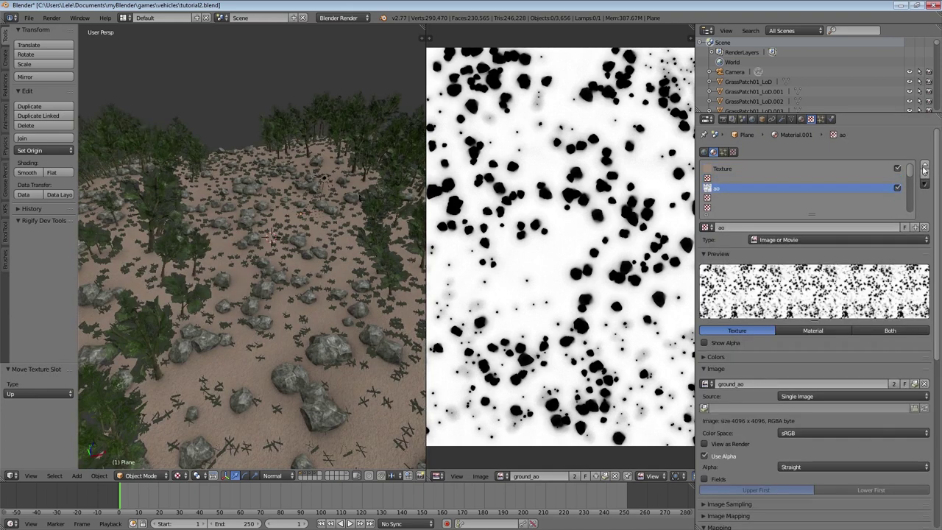
click(925, 165)
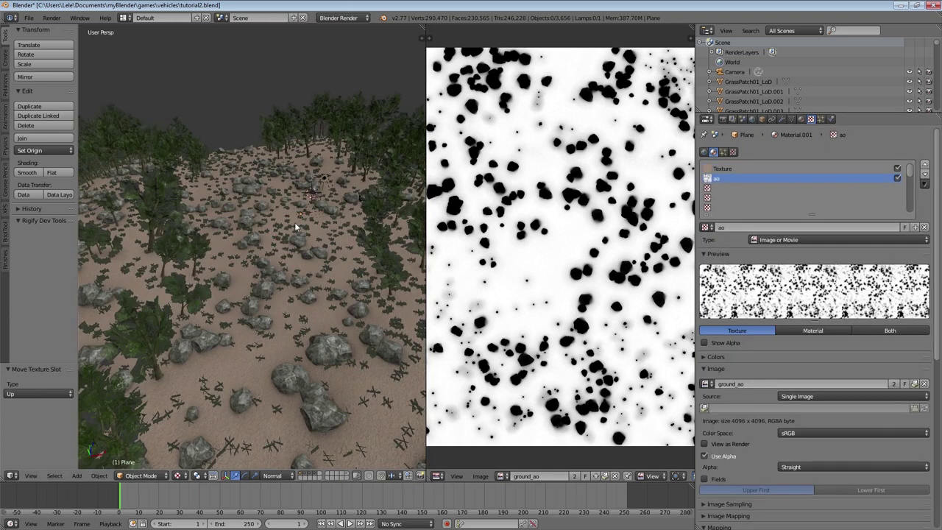
Switch the render engine to Blender Game and extend the 3D view over the image editor
click(339, 17)
click(345, 39)
drag(423, 30, 464, 100)
middle_drag(324, 251, 323, 272)
Enable mist for the world and set the horizon color to a light mint green
click(753, 119)
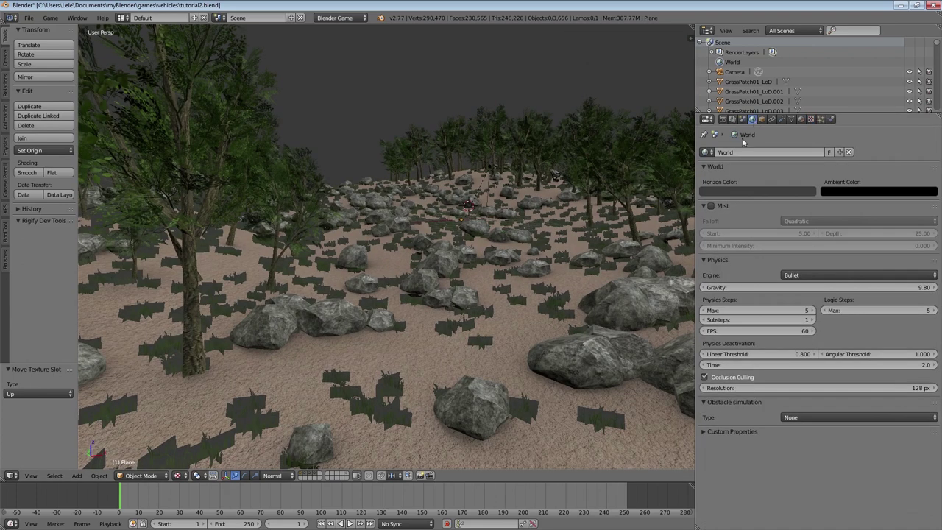
click(709, 206)
middle_drag(476, 217, 437, 258)
click(758, 190)
mouse_move(784, 114)
mouse_down()
mouse_move(784, 75)
mouse_move(728, 92)
mouse_up()
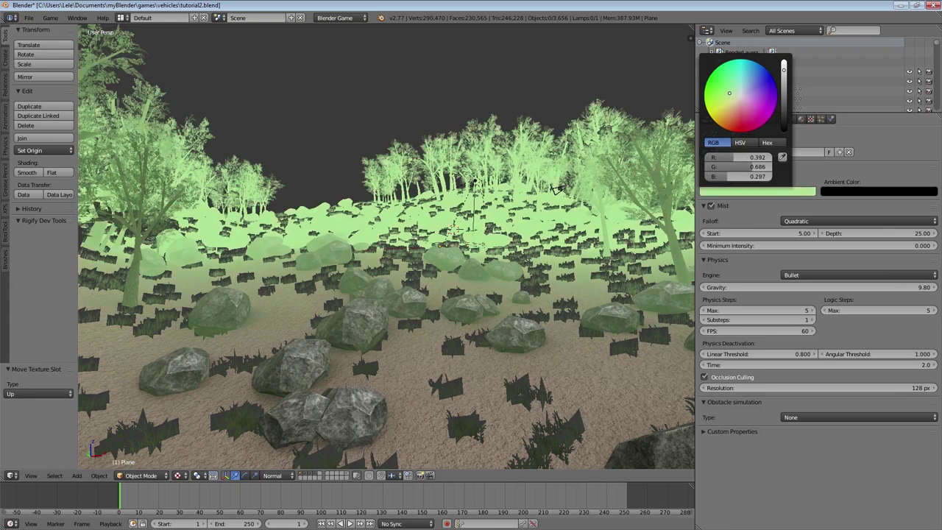
drag(785, 70, 784, 62)
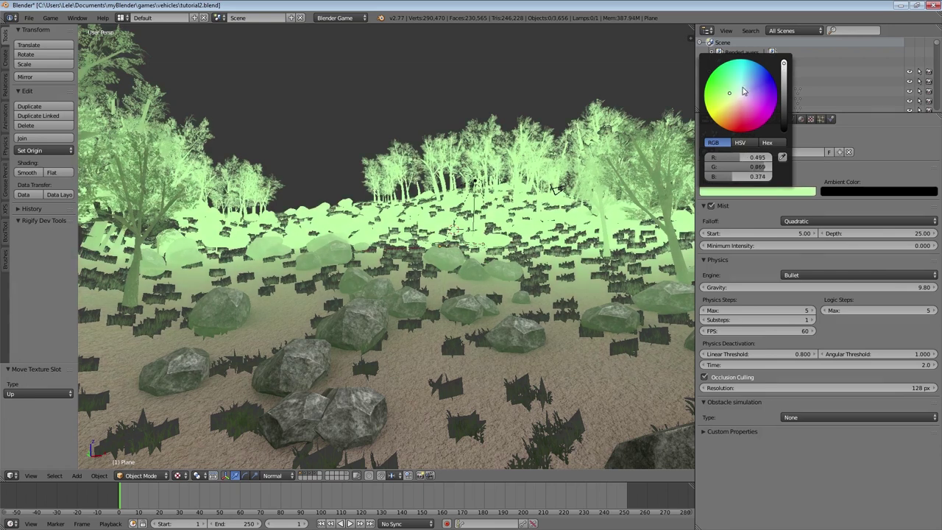
drag(741, 88, 735, 88)
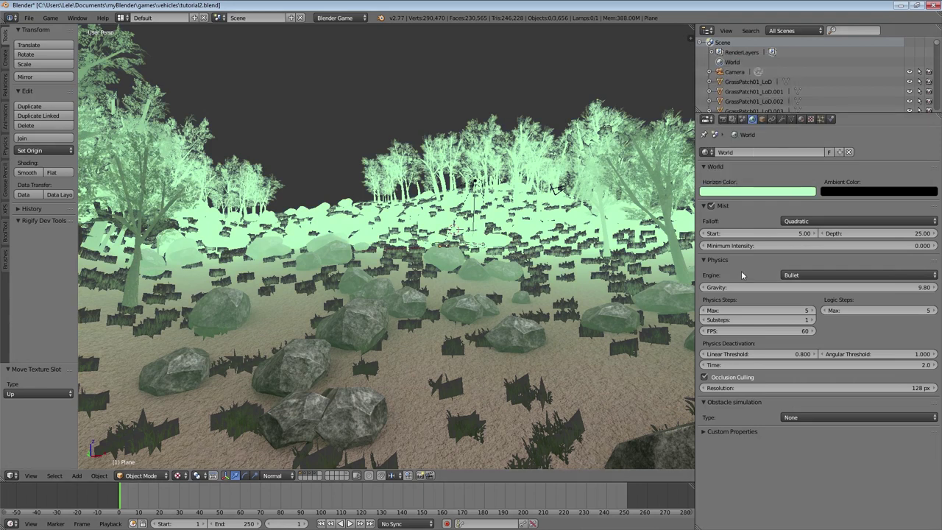
Set the mist start to 0 and its depth to 110.30
click(769, 234)
text(0)
key(Return)
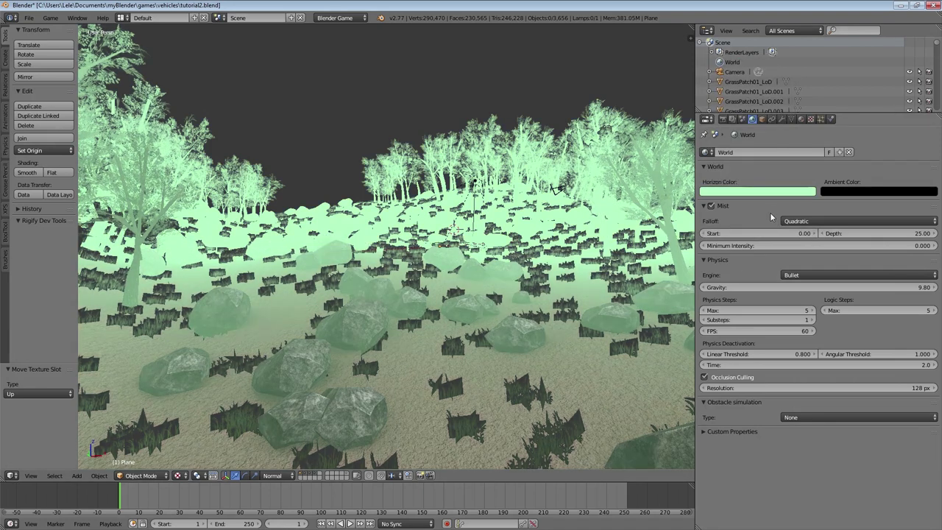
drag(856, 233, 940, 234)
middle_drag(316, 288, 306, 291)
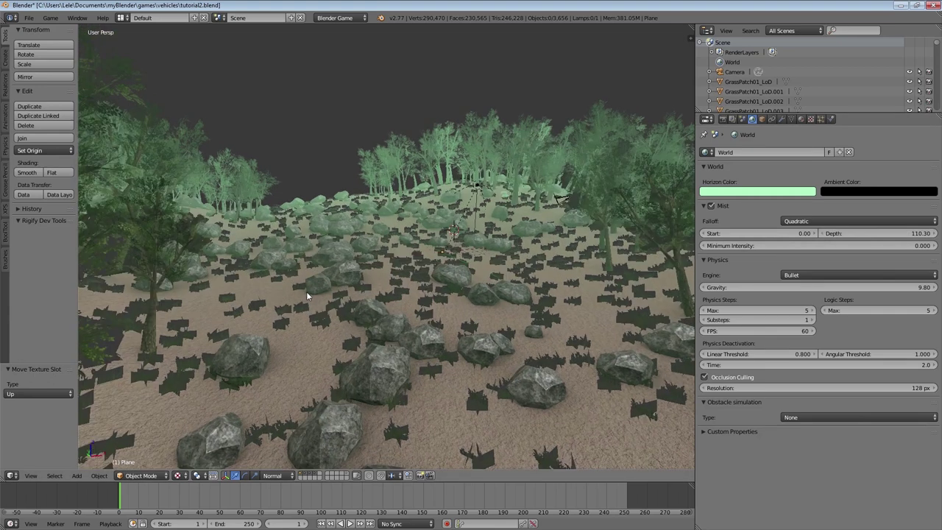
Turn on the world background display in the 3D view
key(n)
click(627, 368)
scroll(642, 342, down, 3)
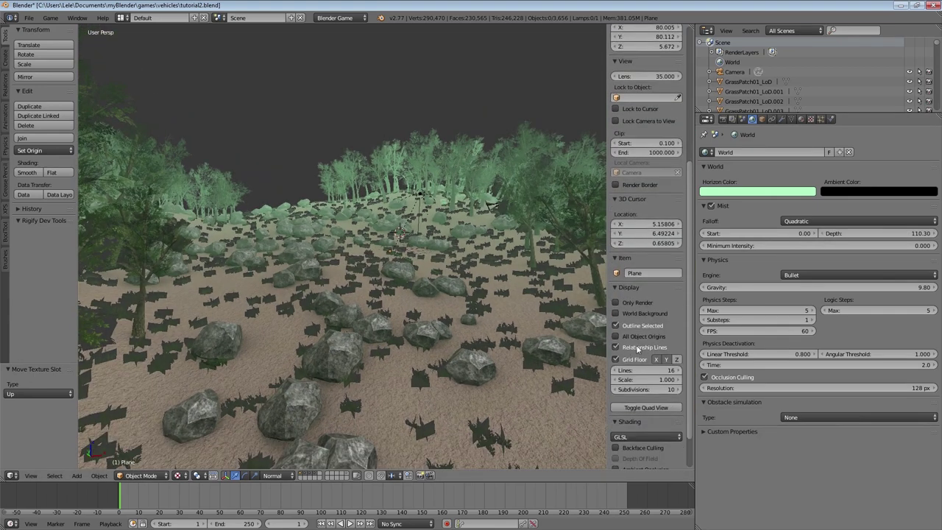
click(637, 315)
key(n)
scroll(480, 299, up, 5)
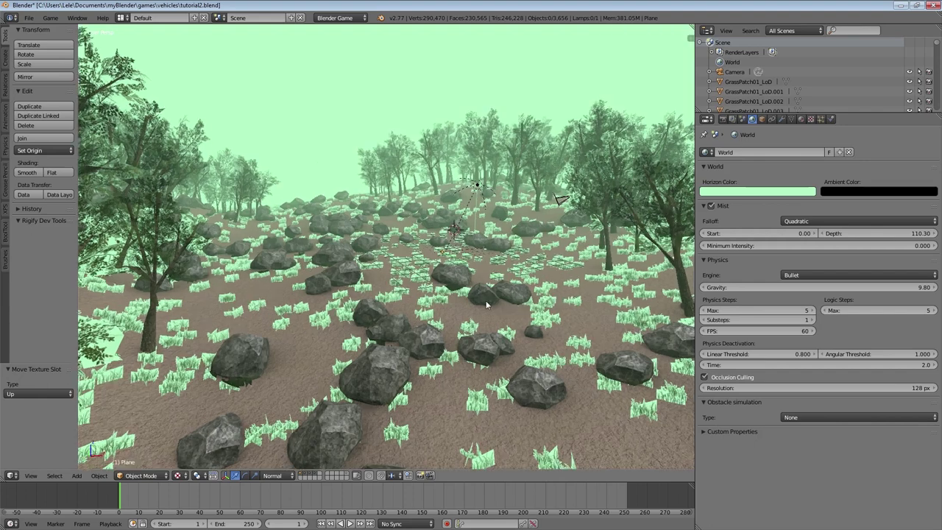
Leave all objects deselected and run the game to preview the misty forest
scroll(472, 296, down, 5)
key(a)
key(a)
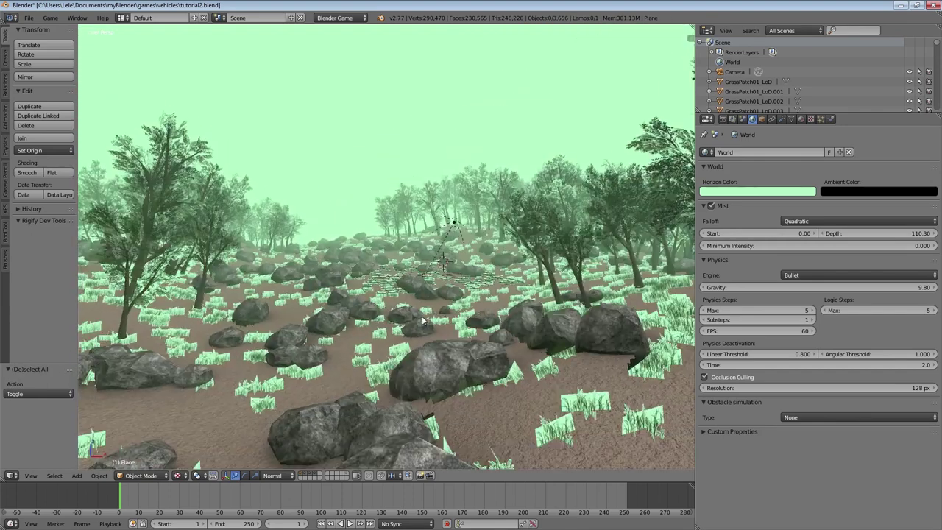
key(p)
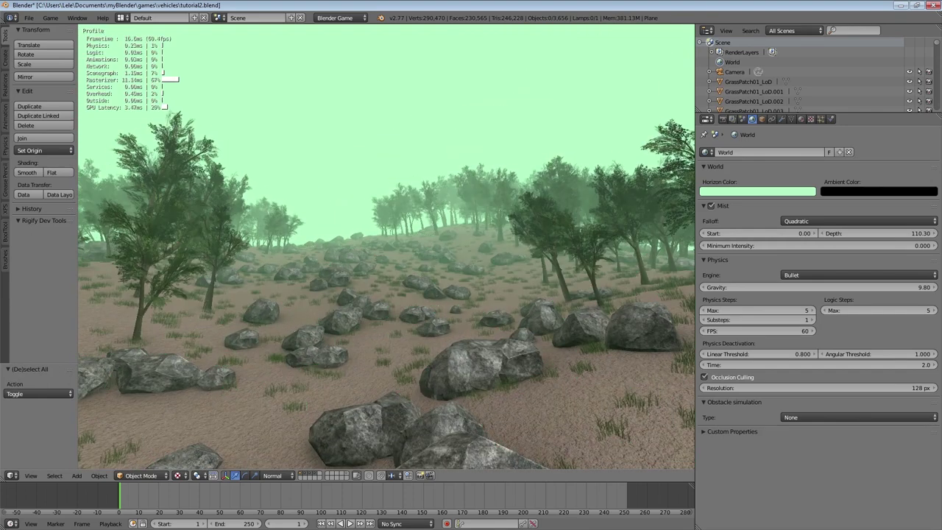